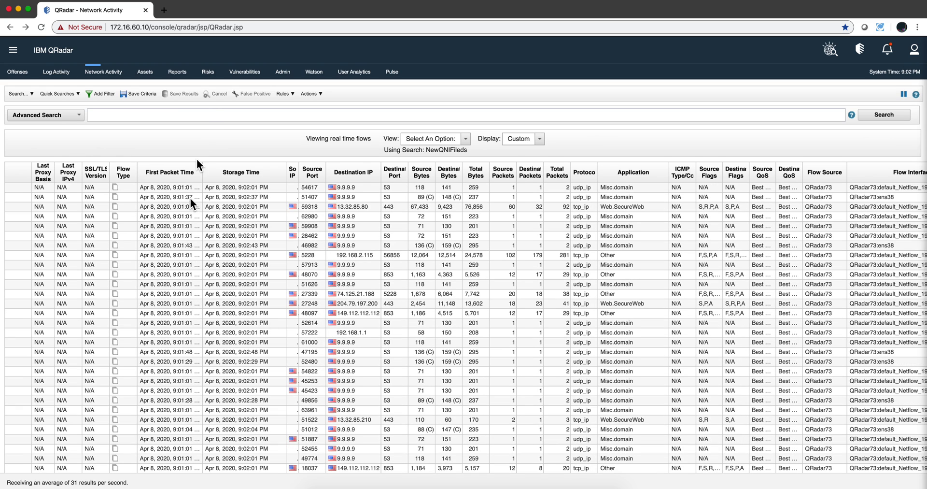
Step: Paste the AQL query summing destination bytes per X-Force-flagged destination IP over the last 365 days
click(207, 113)
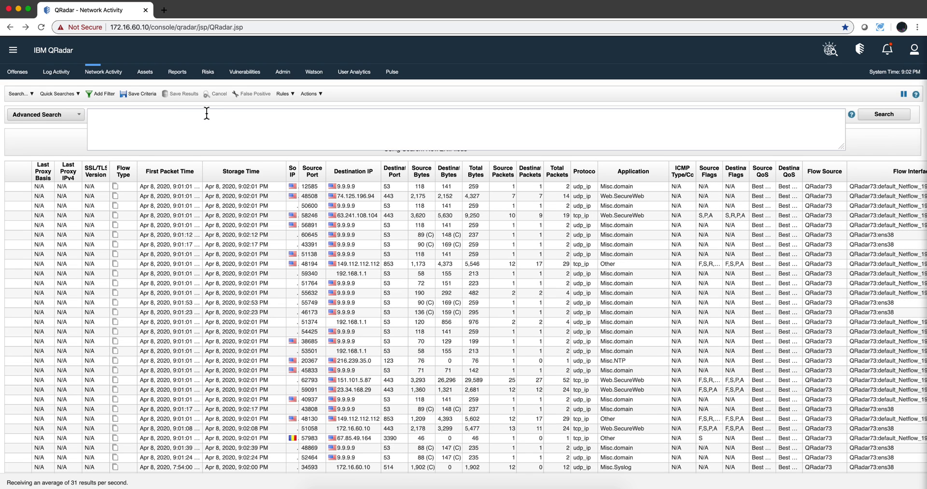
key(super+v)
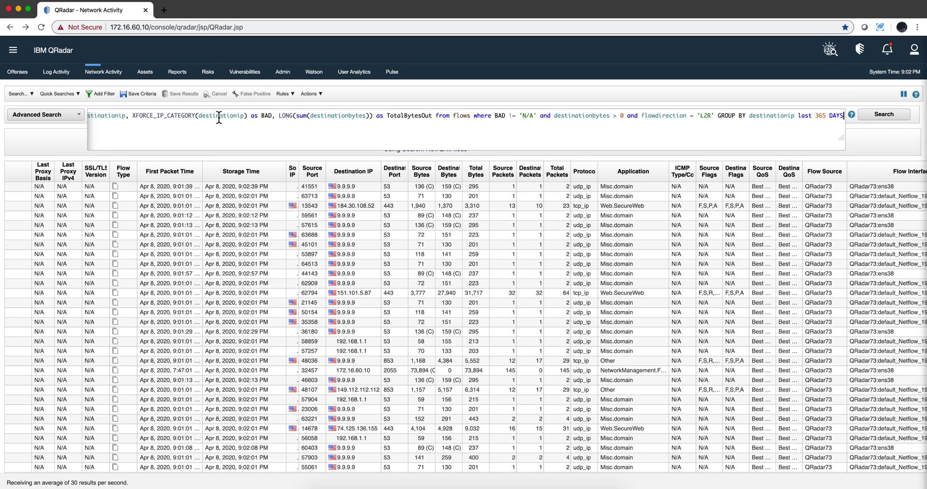
key(super+Left)
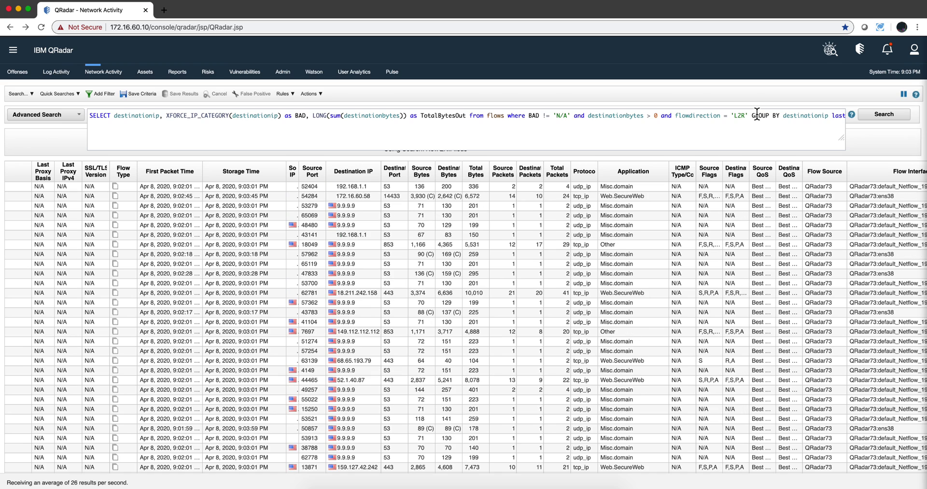
scroll(757, 116, right, 3)
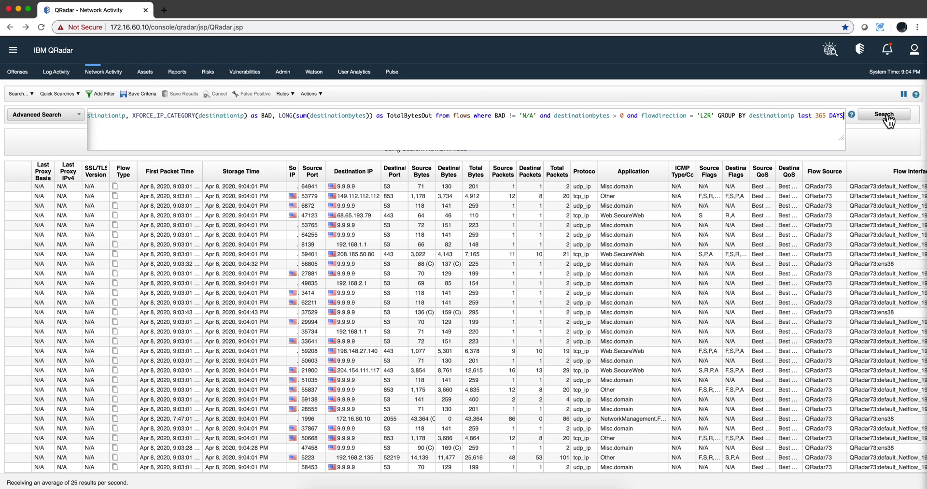
Step: Run the search and sort the 2721 results by TotalBytesOut, highest first
click(887, 117)
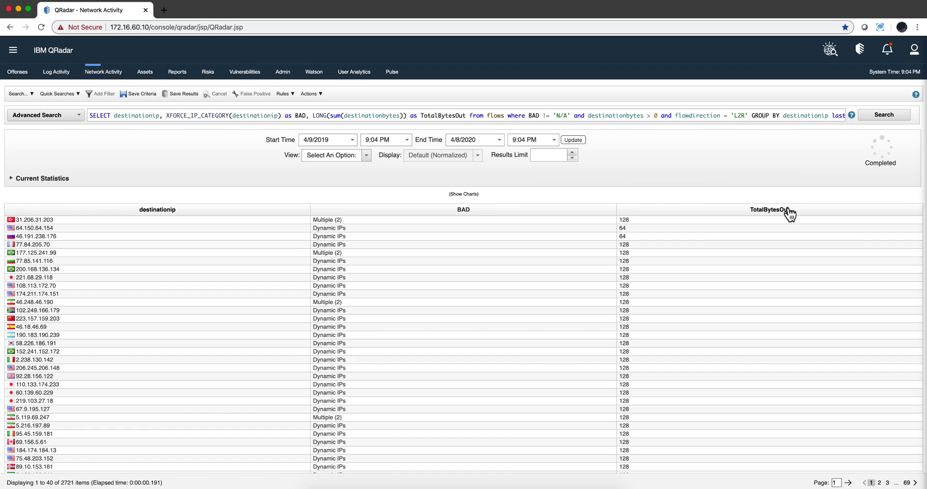
click(787, 208)
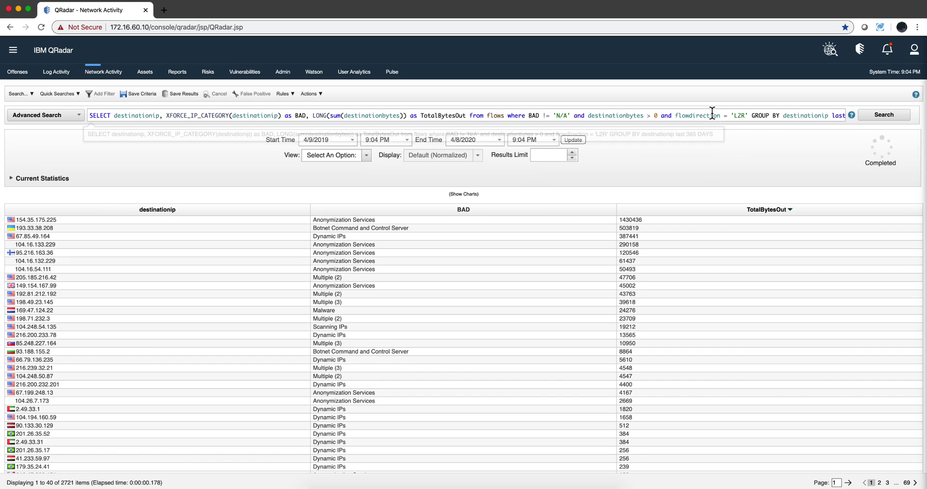
scroll(712, 113, down, 1)
scroll(712, 113, up, 2)
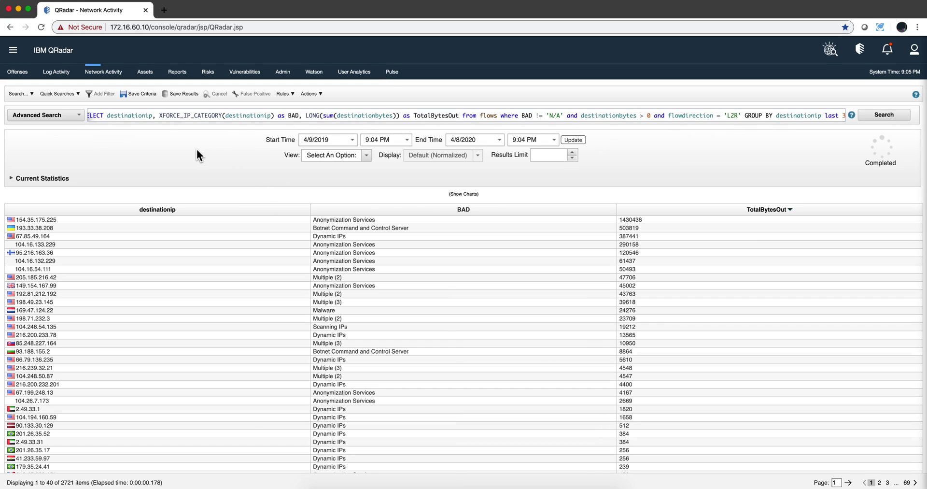
Step: Save the current search criteria under the name 'my data going out'
click(142, 93)
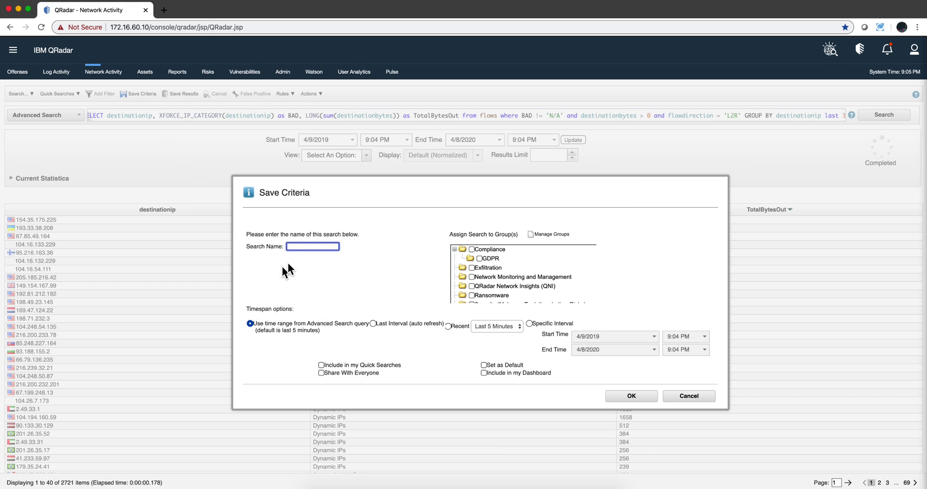
text(my data going out)
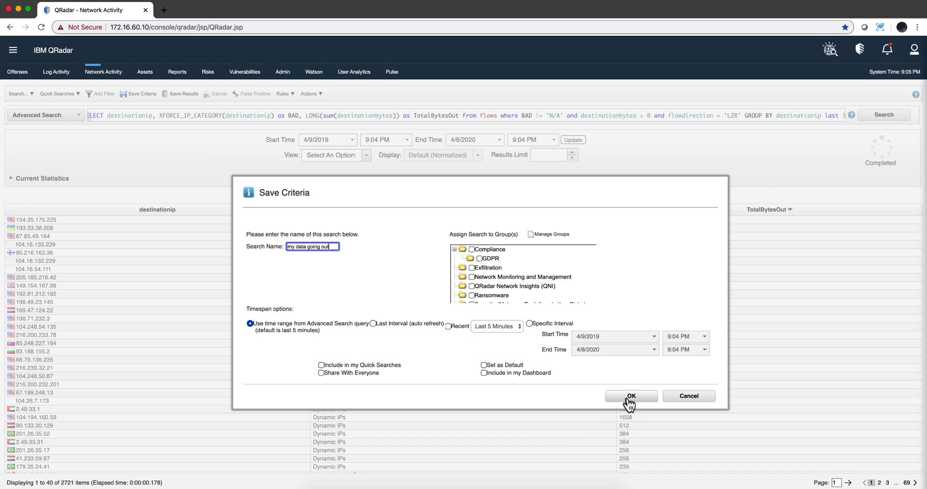
click(630, 396)
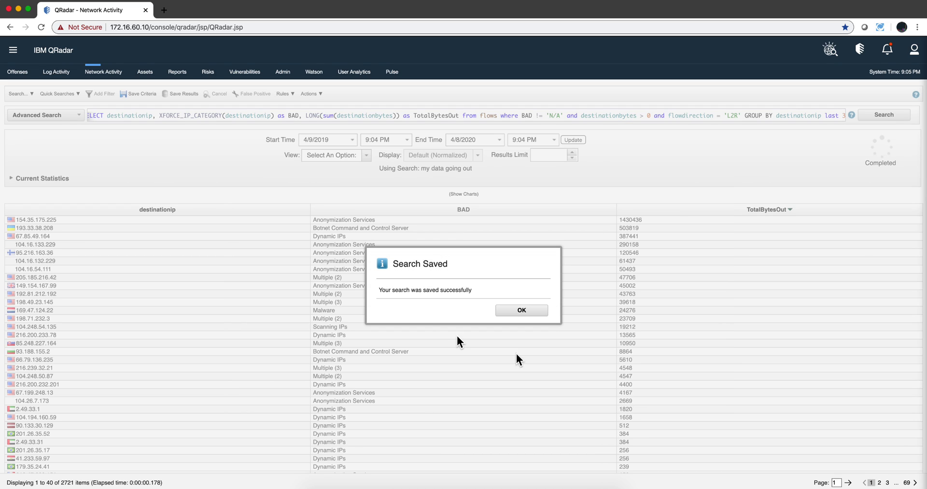
click(522, 310)
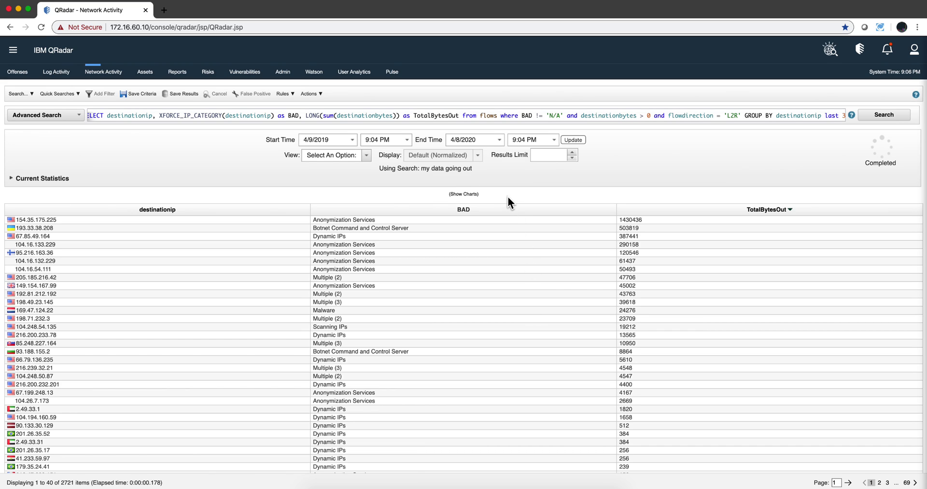
Step: Turn the pie chart into a time series of SUM(SUM(DestinationBytes)) with data capture enabled
click(463, 194)
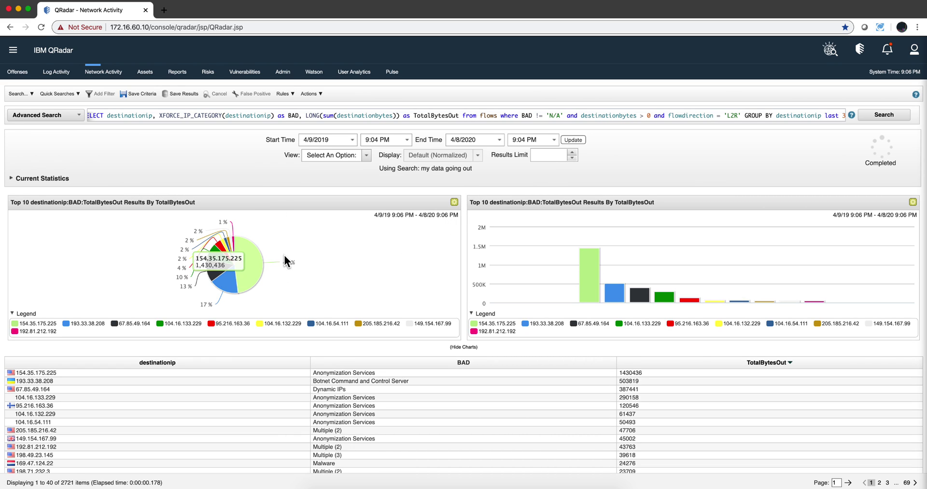
click(454, 203)
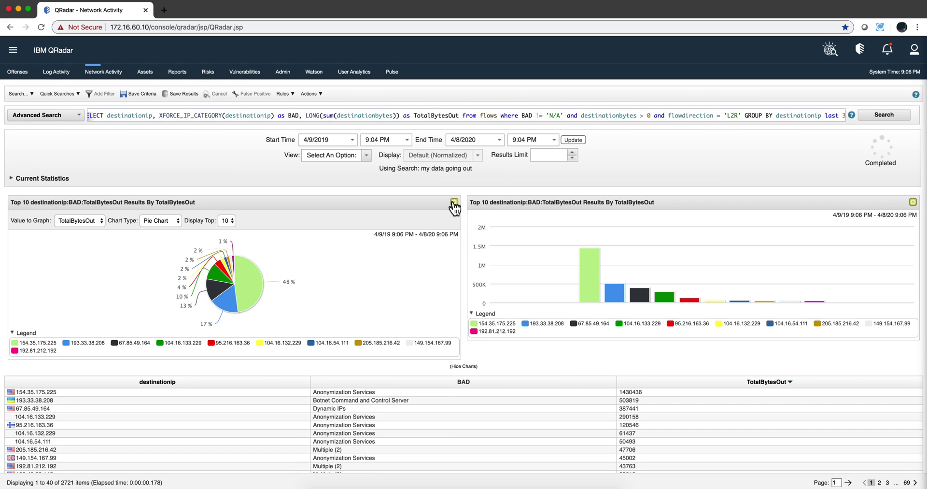
click(177, 220)
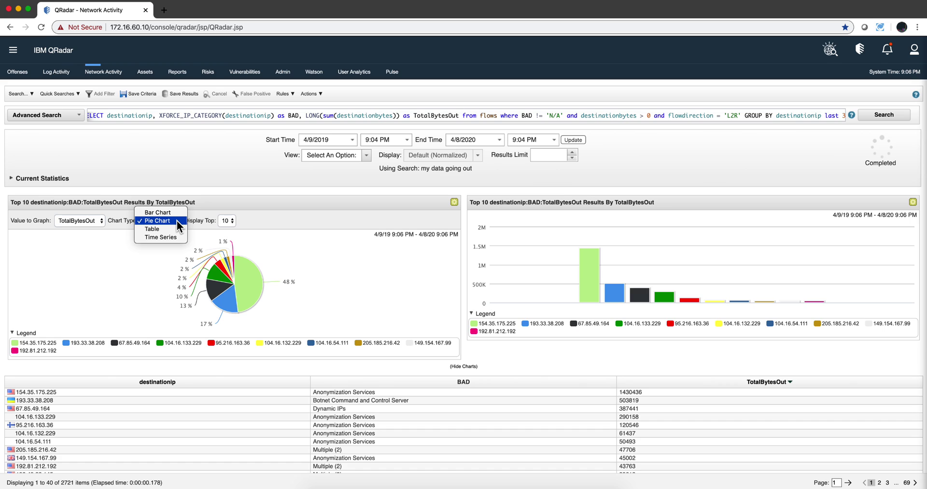
click(169, 236)
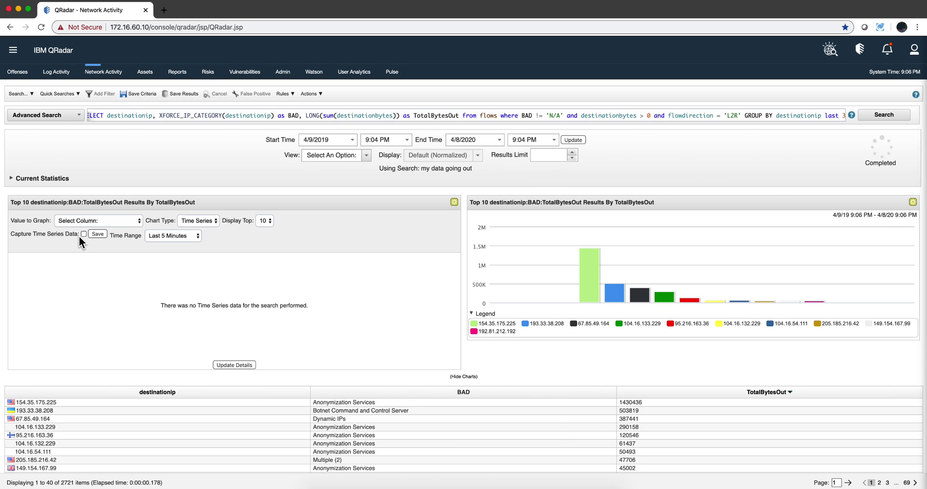
click(140, 222)
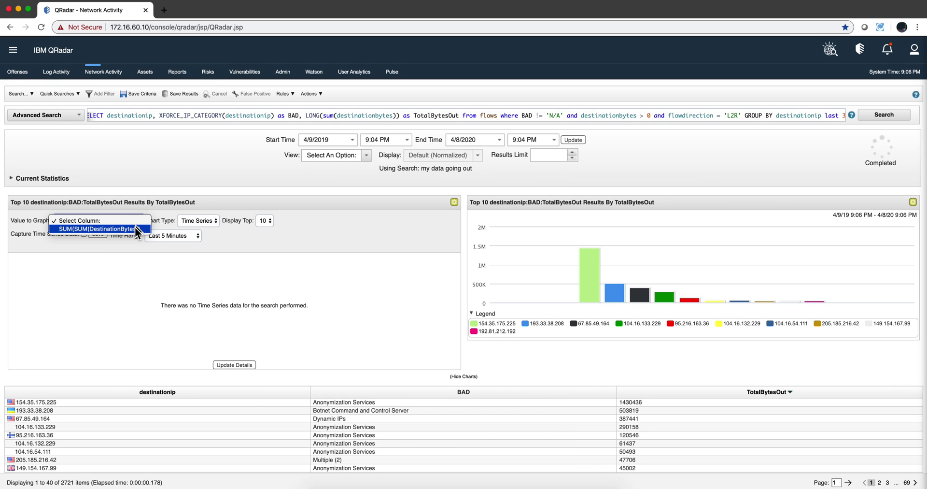
click(135, 229)
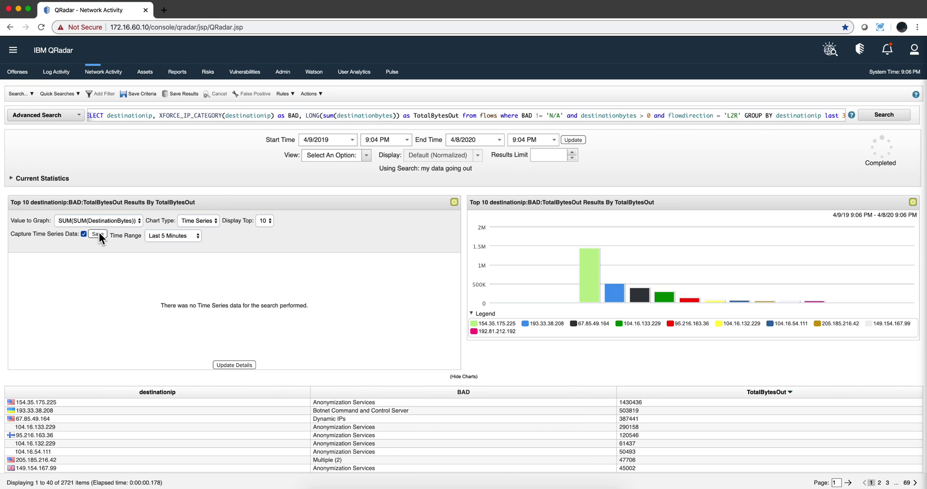
click(98, 234)
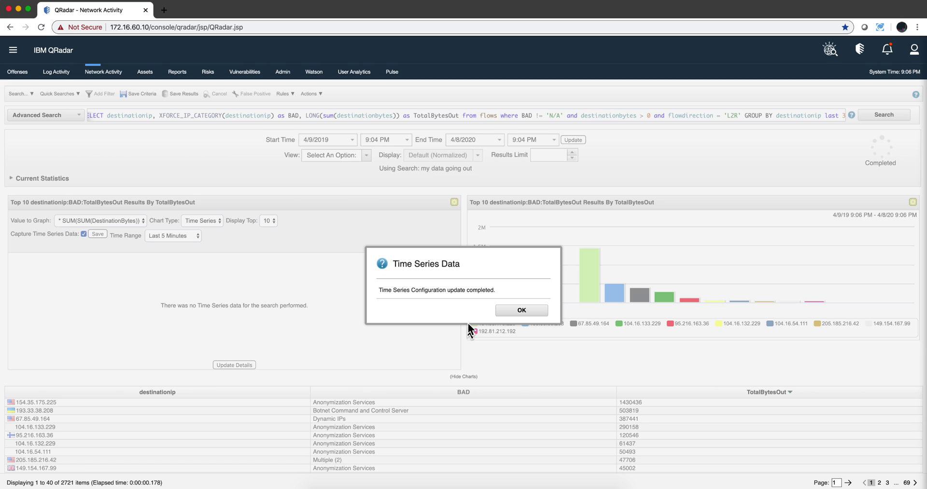
click(521, 310)
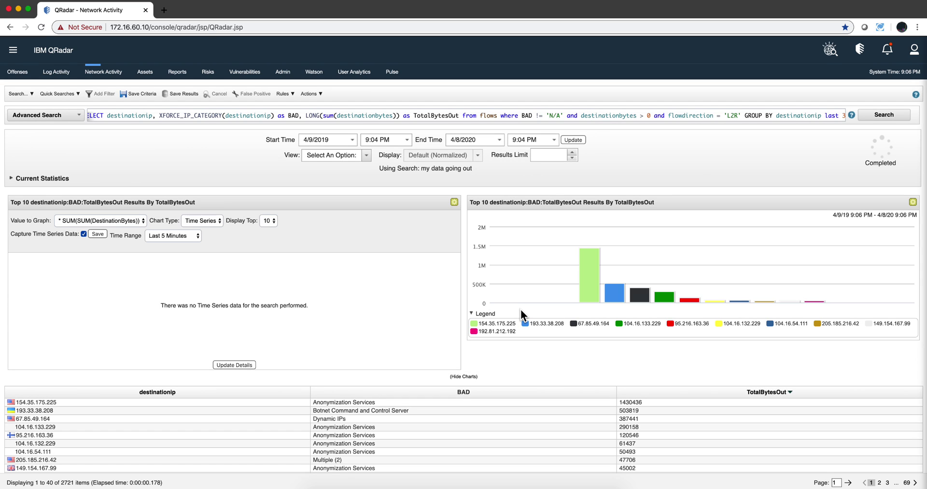
Step: In the Admin console, list the time-series aggregated data views, newest first
click(284, 73)
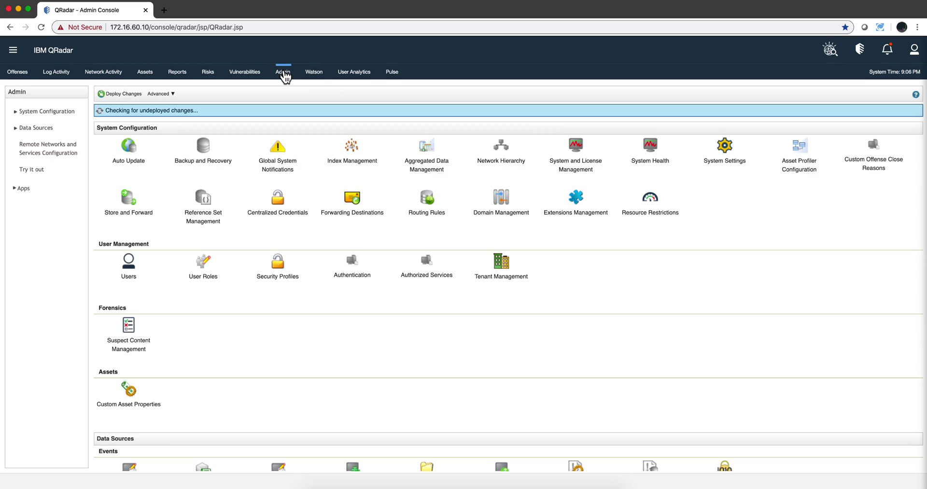
click(431, 161)
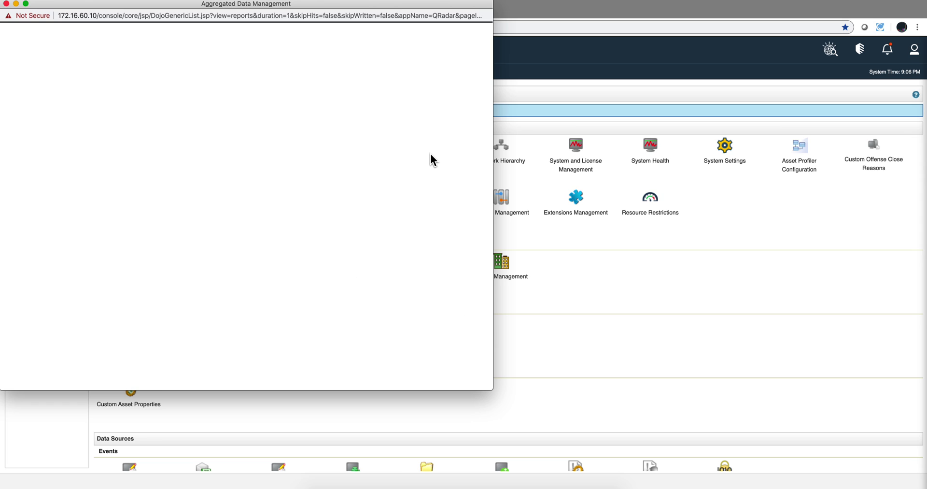
drag(276, 7, 383, 100)
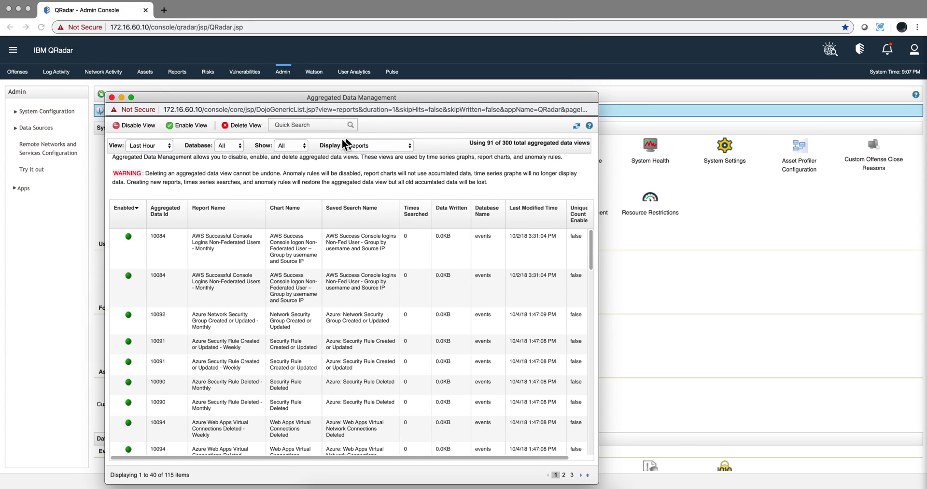
click(393, 145)
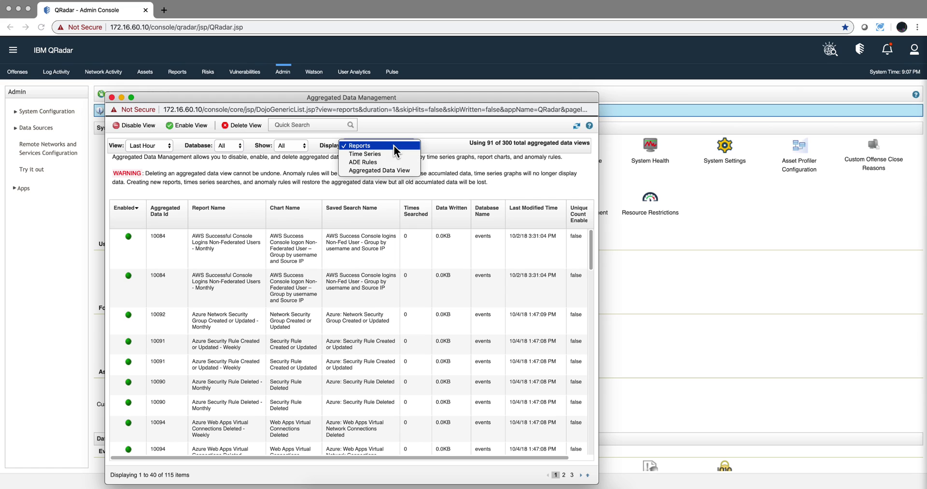
click(388, 154)
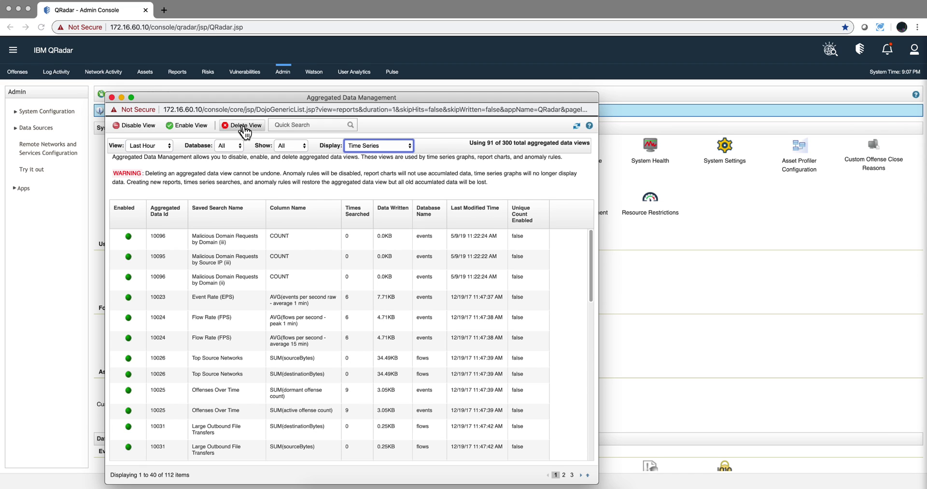
click(465, 215)
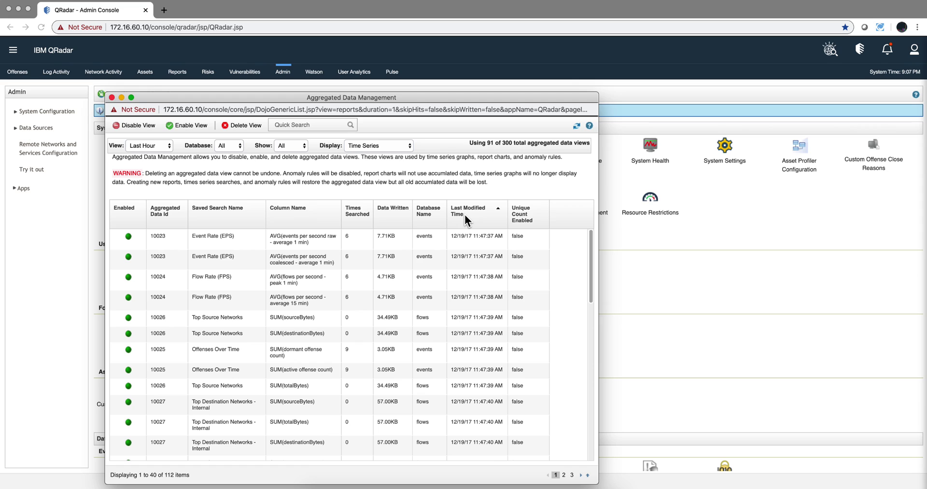
click(465, 215)
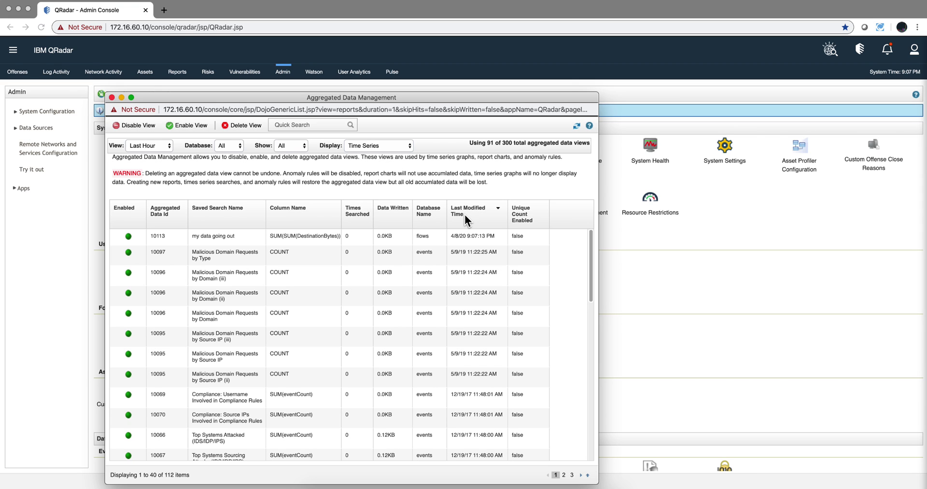
Step: Check the content dependencies of the 'my data going out' aggregated view, then close the window
click(236, 241)
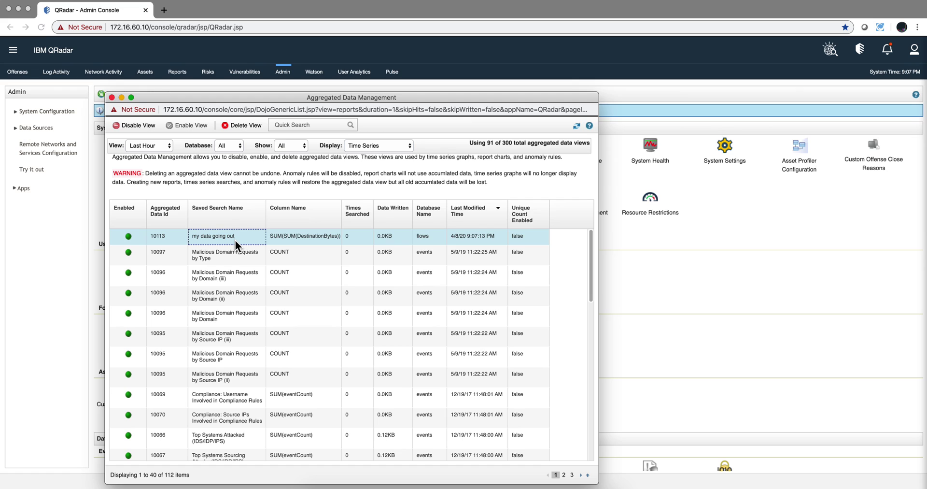
double_click(235, 239)
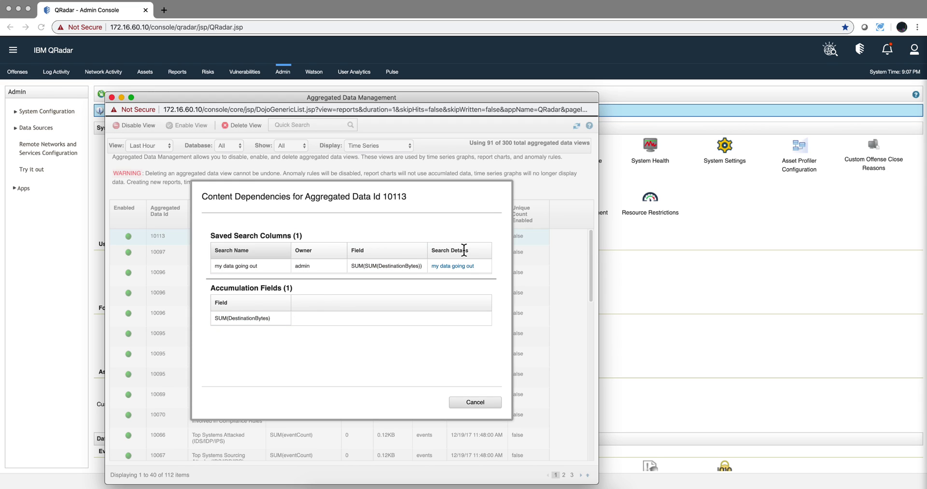
click(467, 403)
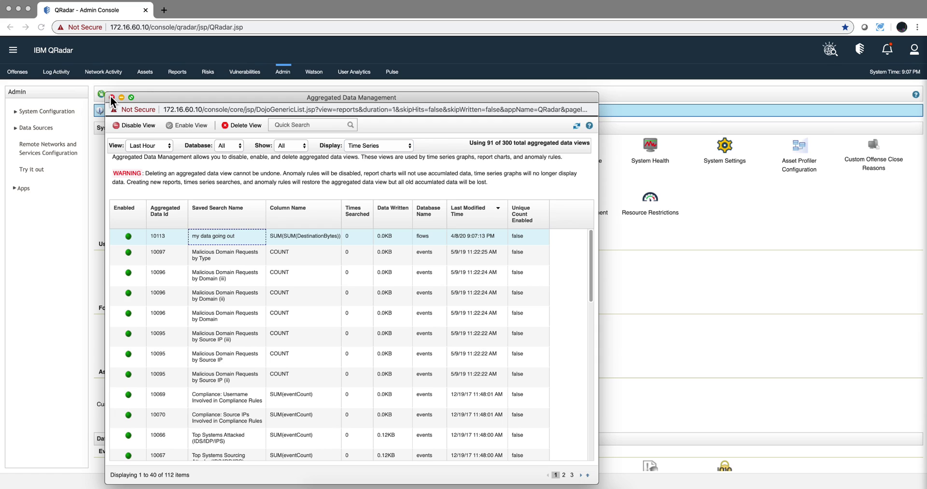
click(112, 97)
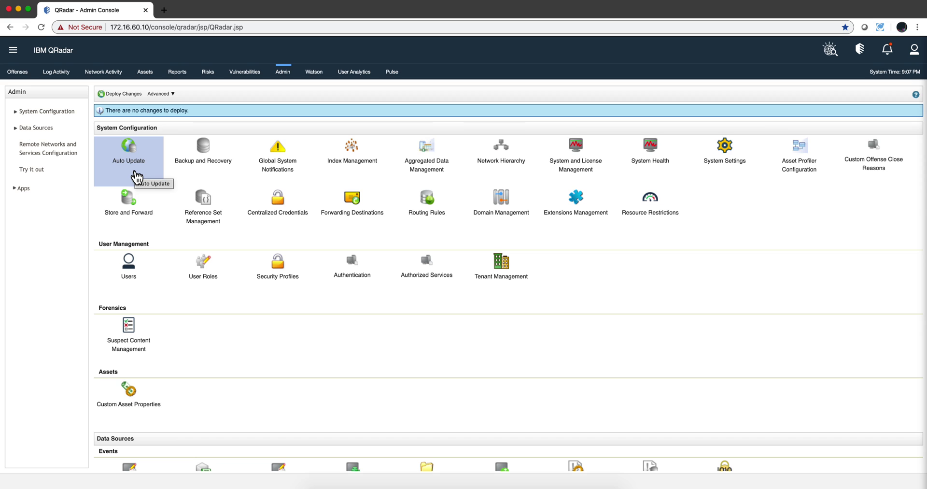
Step: Go to Pulse and start a new dashboard item
click(393, 72)
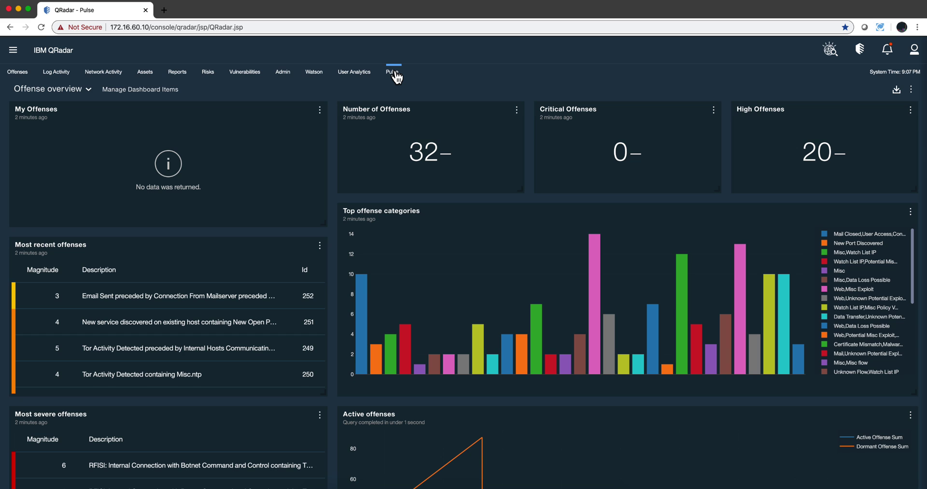
mouse_move(273, 129)
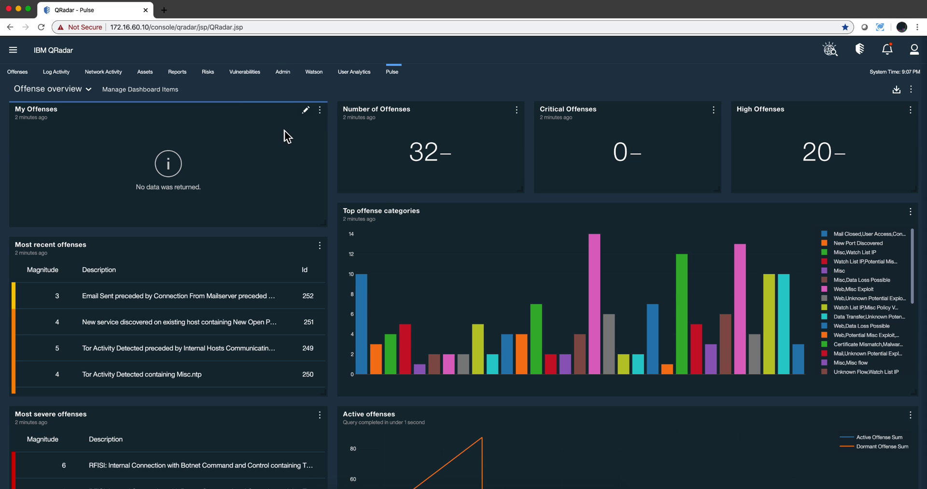
click(172, 91)
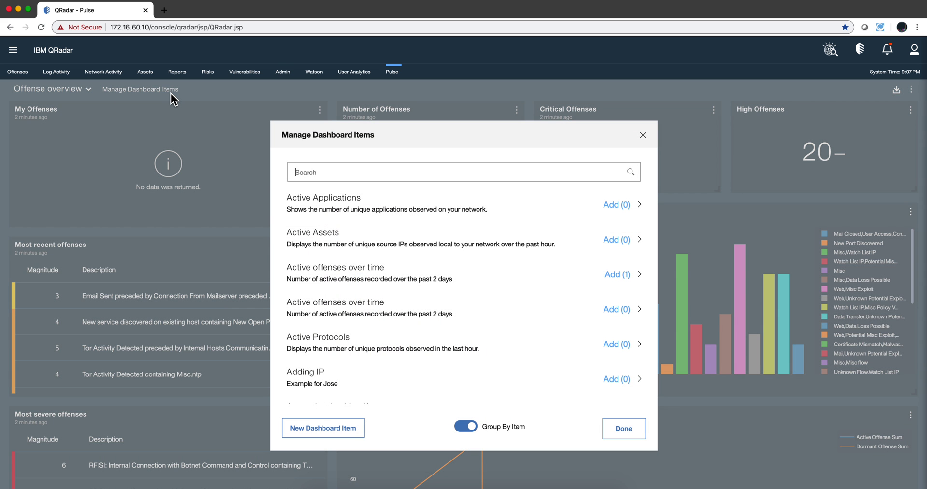
click(349, 429)
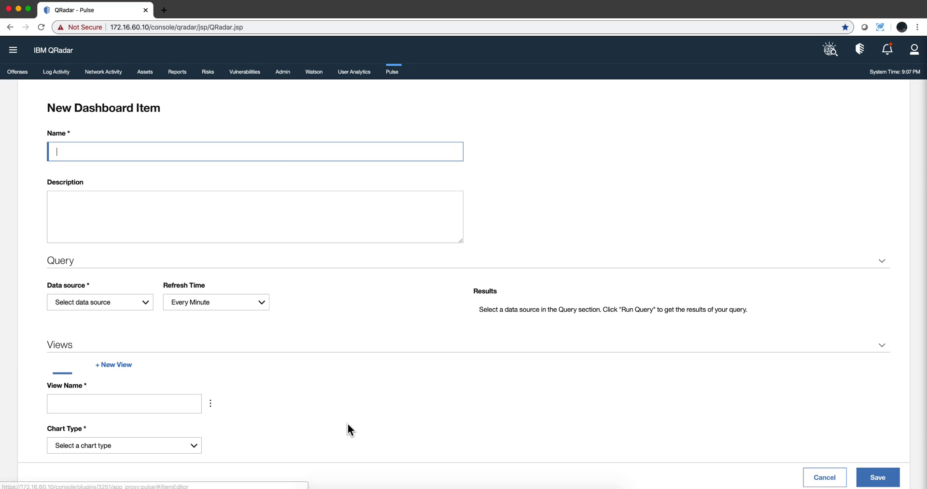
Step: Name the item 'My data going out', choose AQL as data source, and type 'select'
click(248, 151)
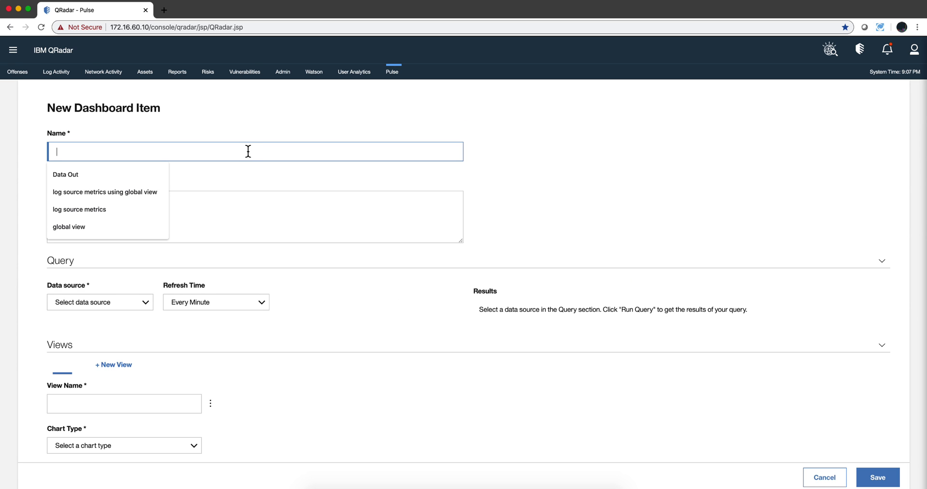
text(My data )
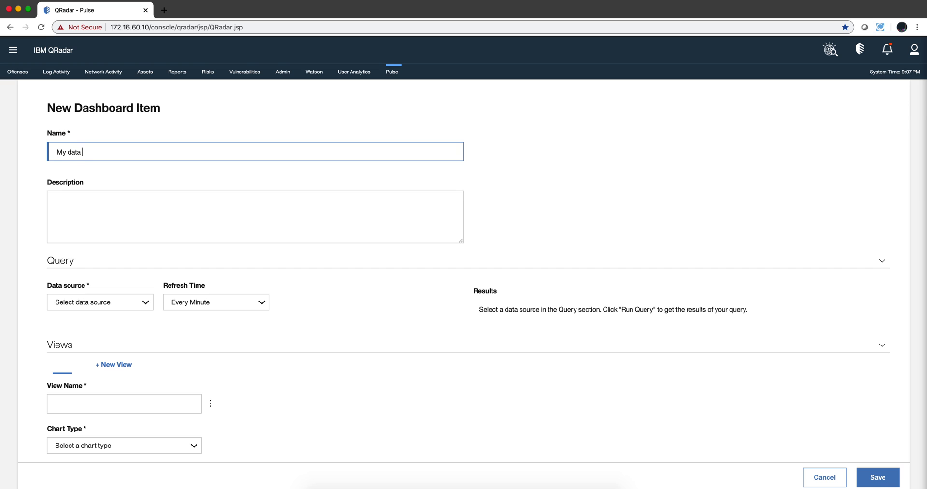
text(going out)
click(137, 308)
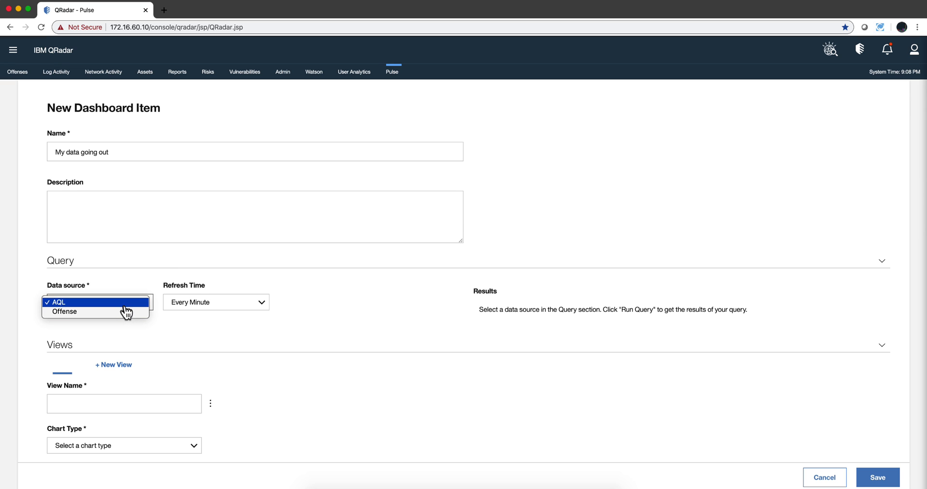
click(126, 305)
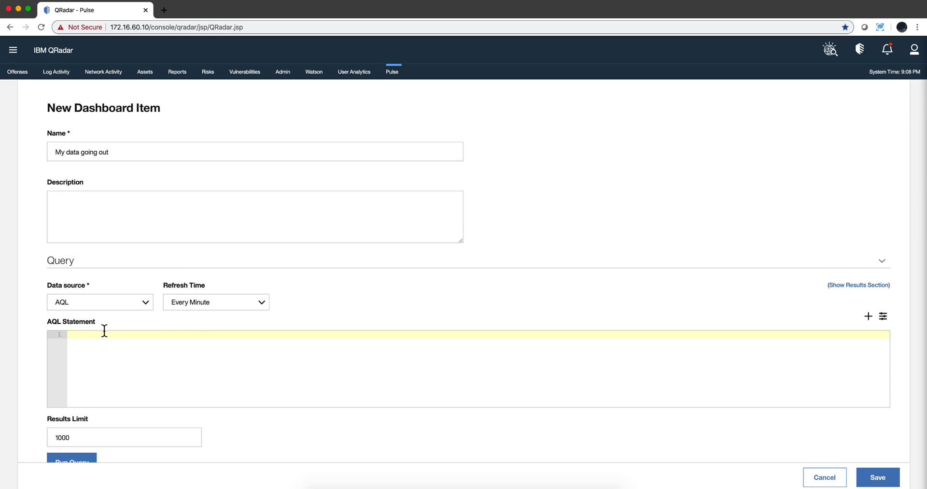
text(select)
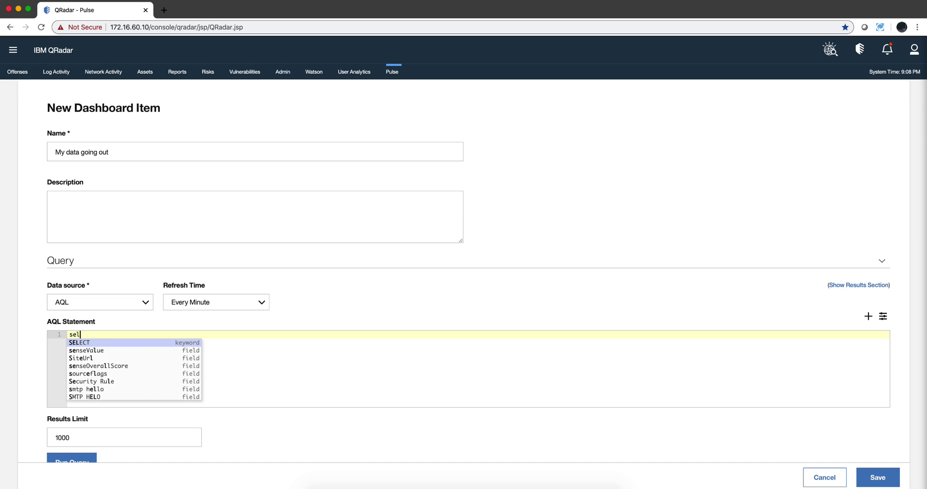
Step: Write the AQL statement SELECT * from globalview('my data going out','NORMAL')
click(106, 342)
text(*)
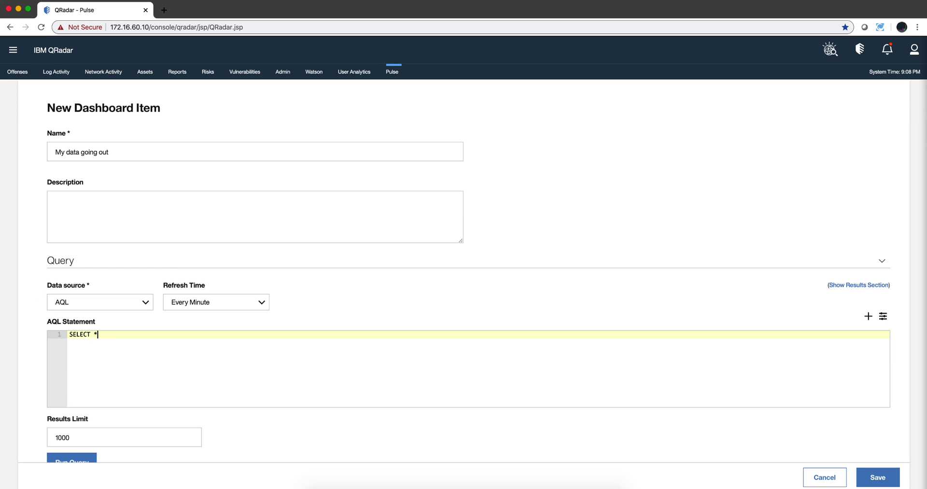
text( from)
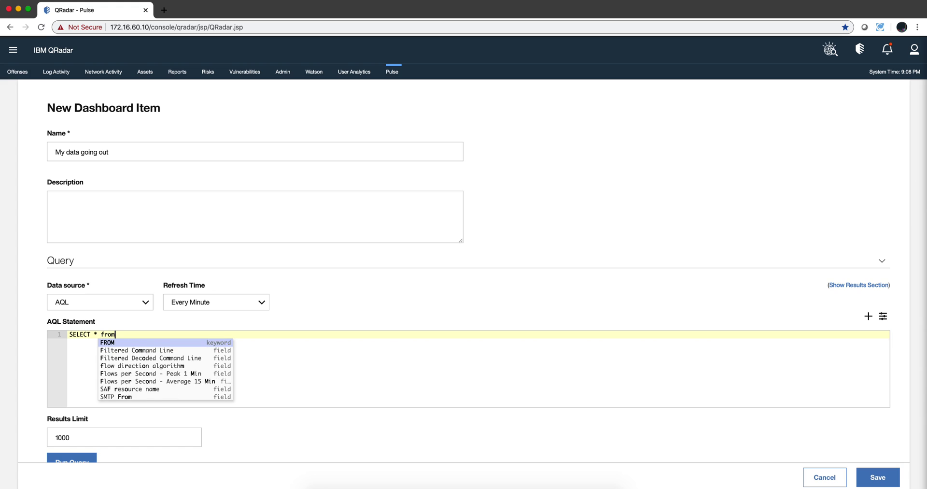
text(G)
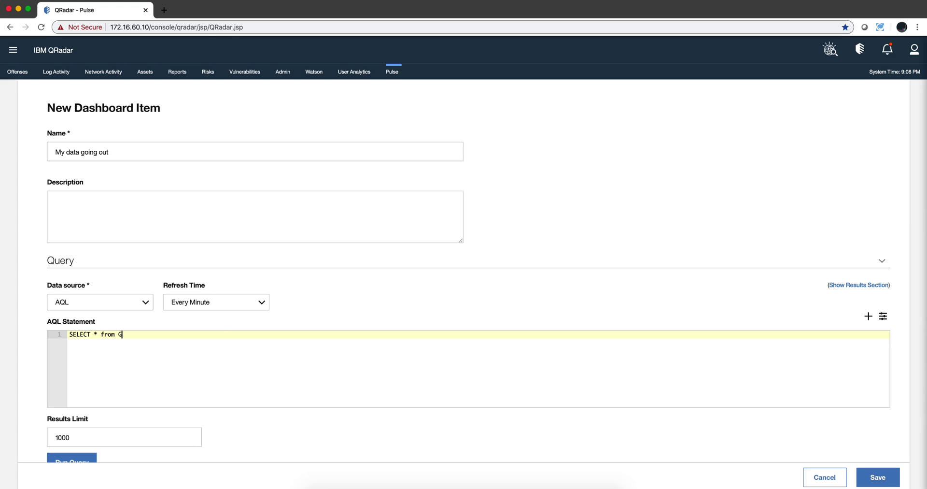
text(lo)
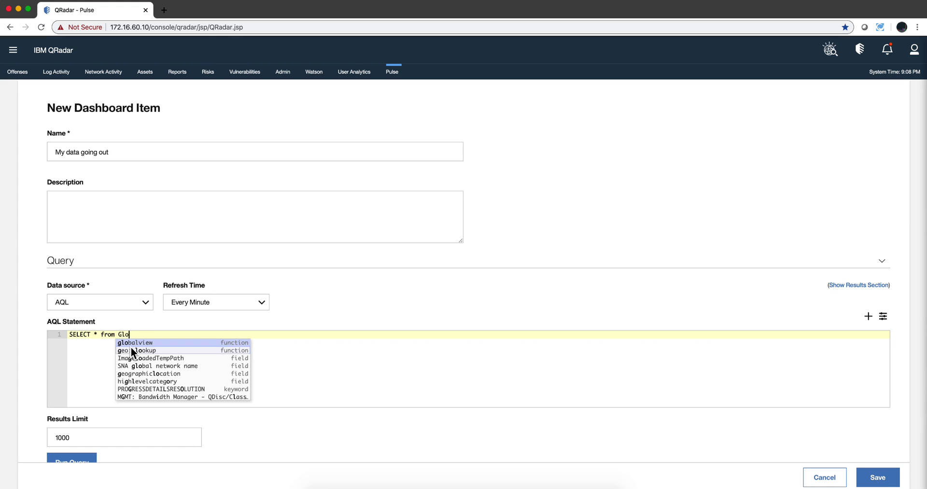
click(129, 342)
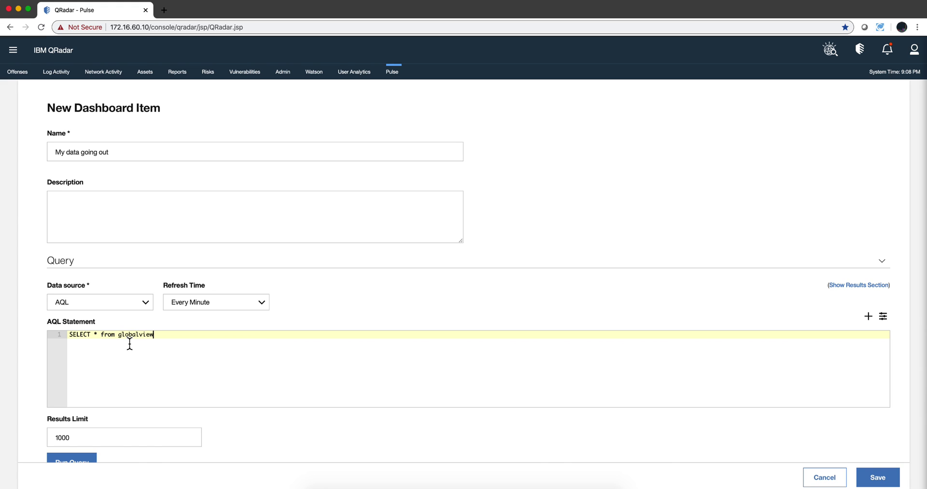
text(()
text(')
text(my d)
text(ata going )
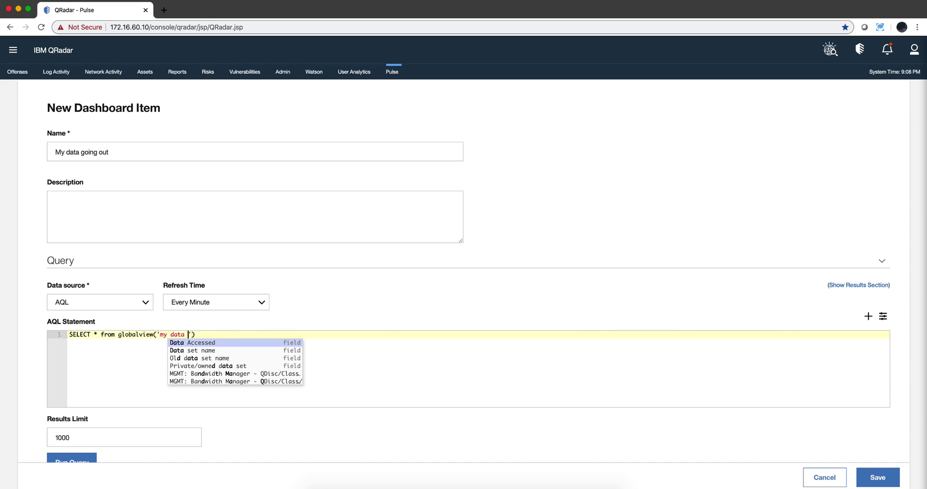
text(out)
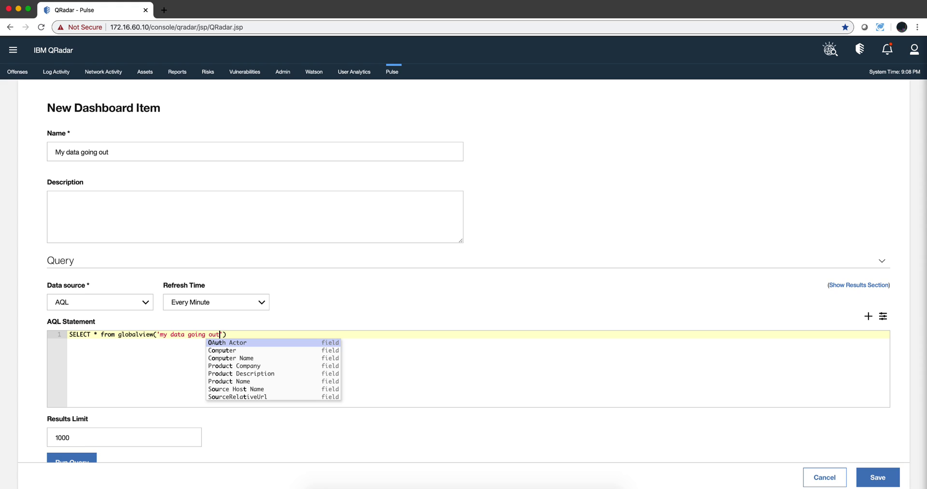
key(Right)
text(,)
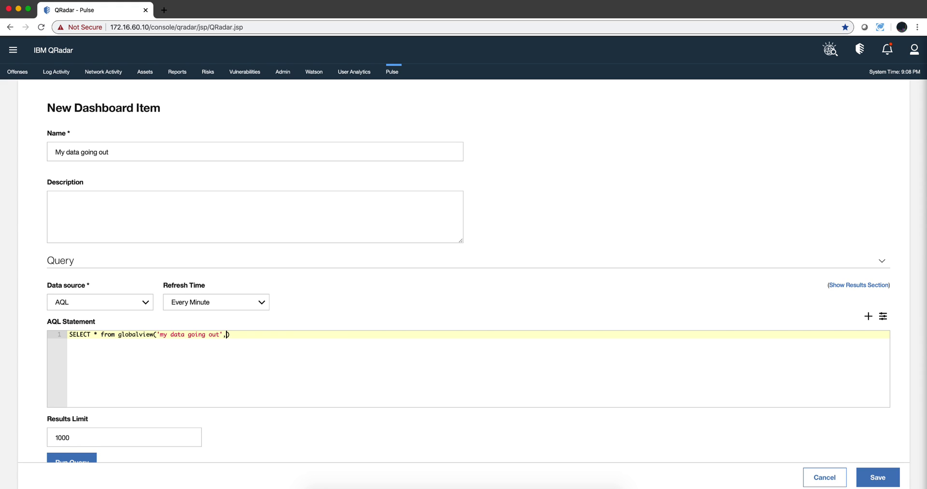
text(''NORMA)
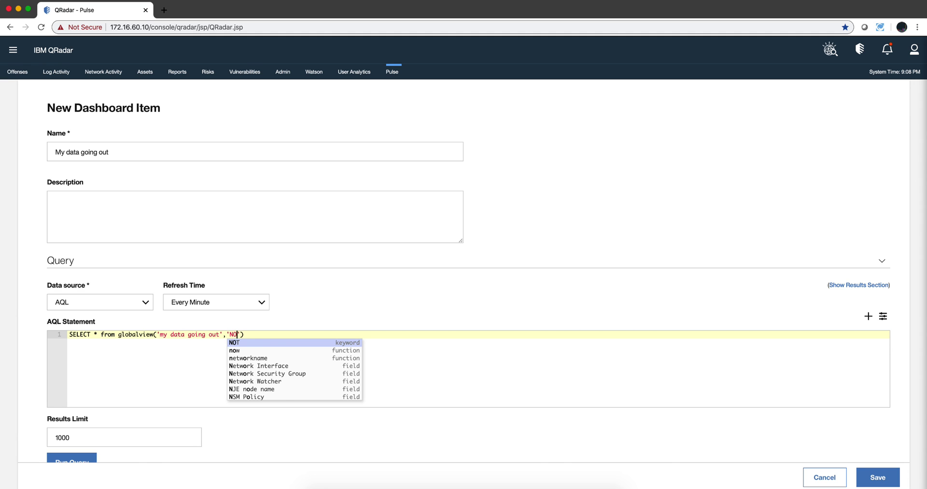
text(L)
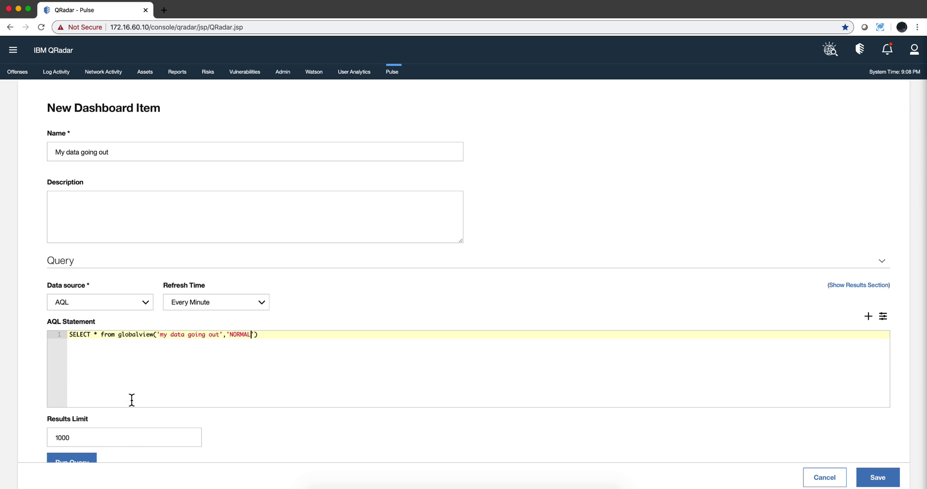
scroll(132, 395, down, 1)
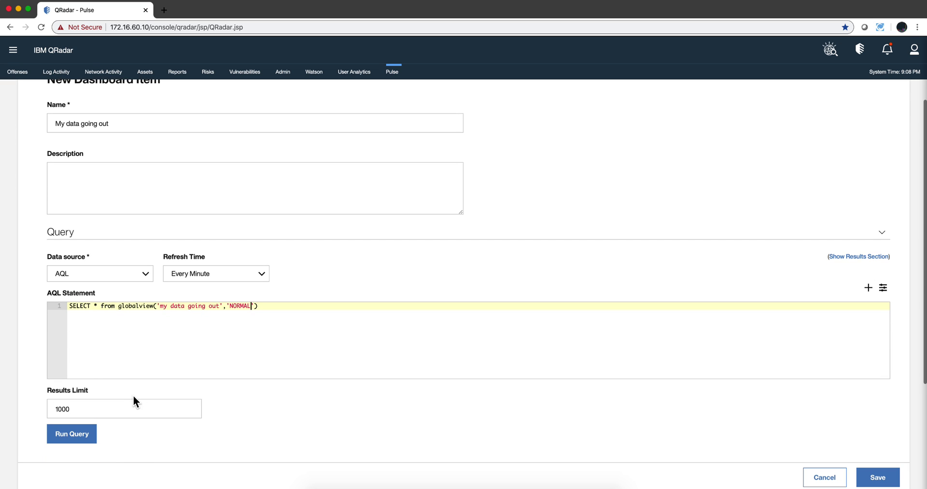
Step: Run the query, returning one row: 179.35.24.41 with 117 summed destination bytes
click(86, 434)
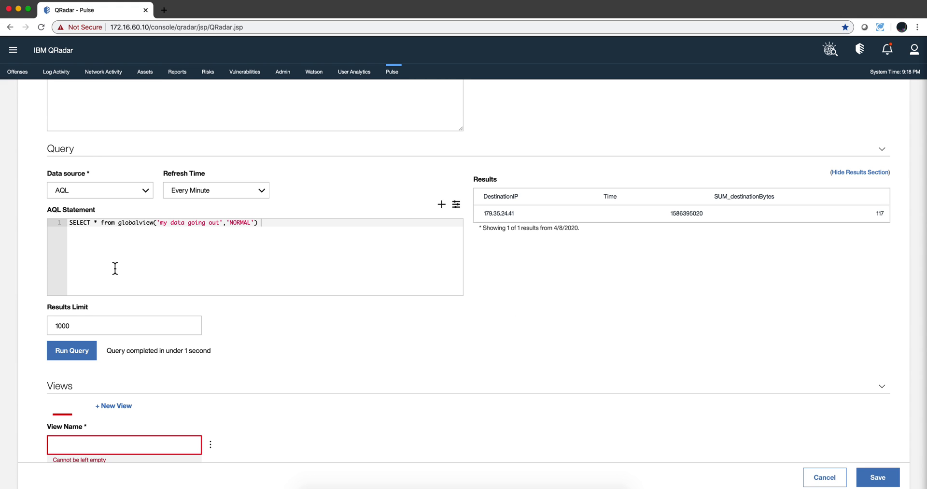
Step: Append 'last 24 HOURS' to the query and rerun it, returning 10 results
click(267, 226)
text(ls)
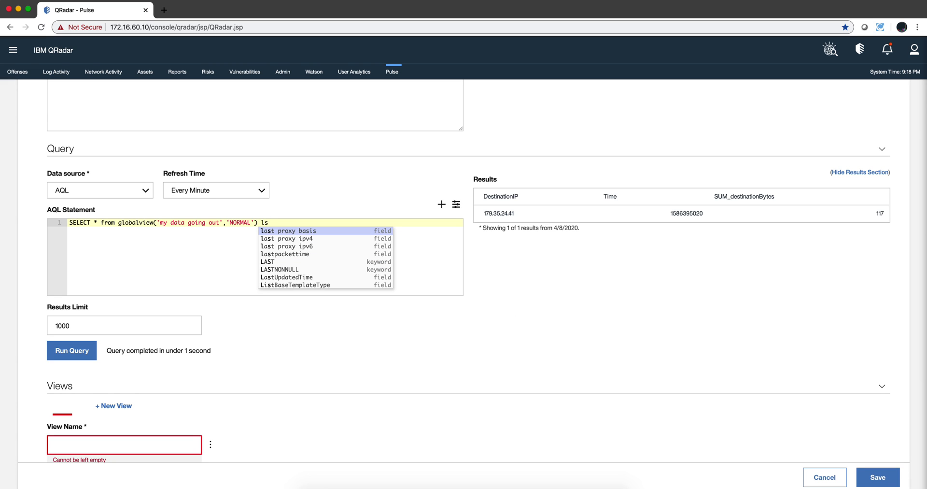
key(BackSpace)
text(ast 2)
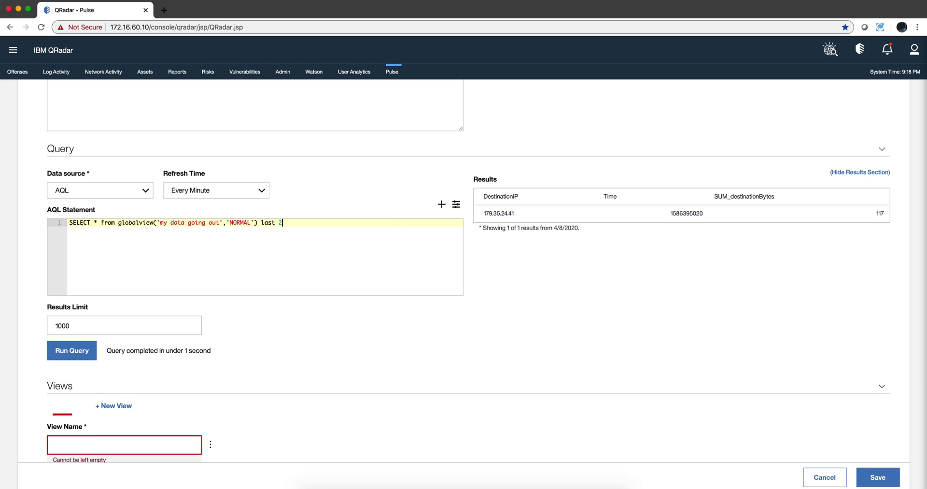
text(4 ho)
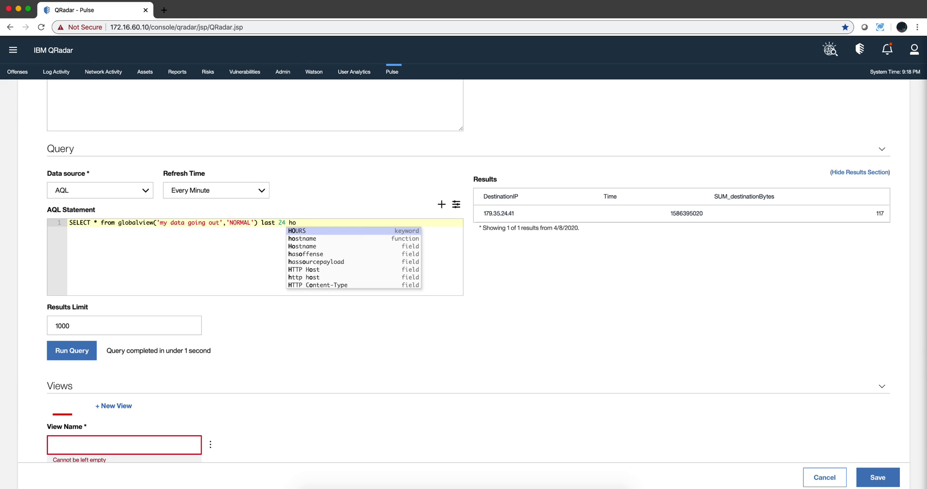
click(303, 228)
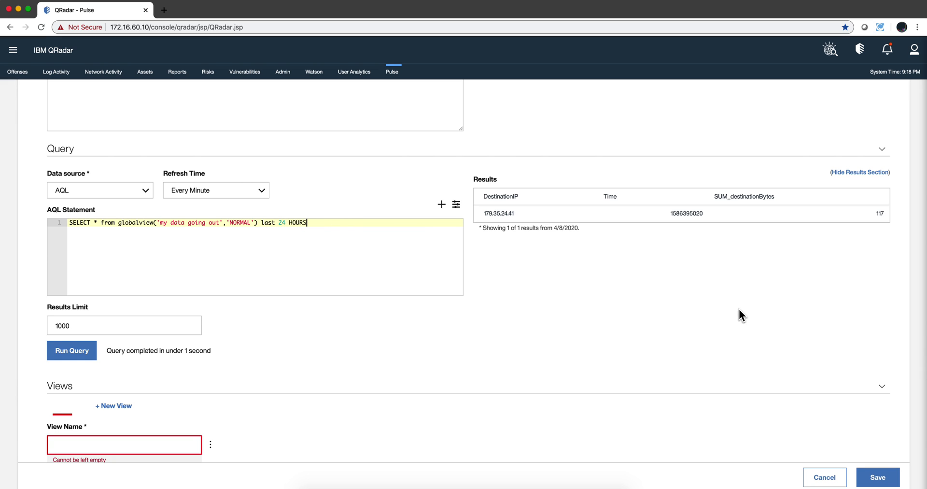
click(83, 351)
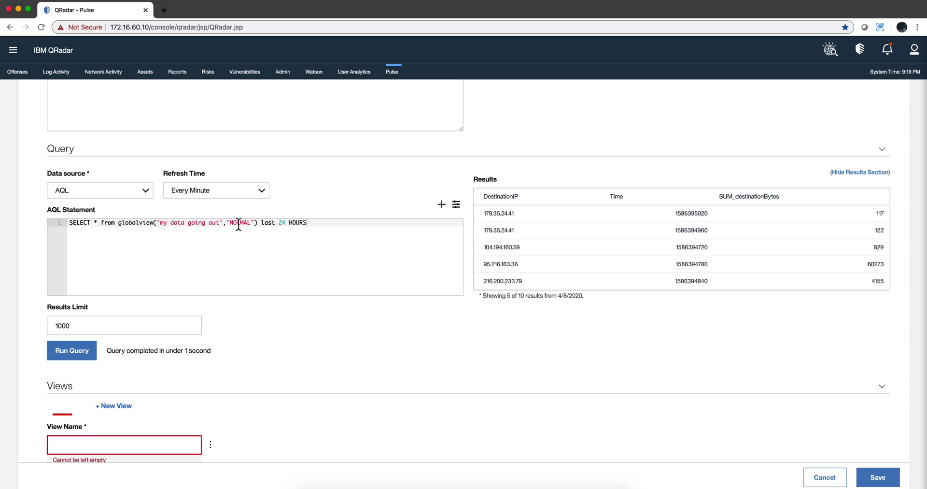
Step: Replace * with destinationip in the SELECT and run the query to preview destination IPs
click(98, 222)
key(BackSpace)
text(des)
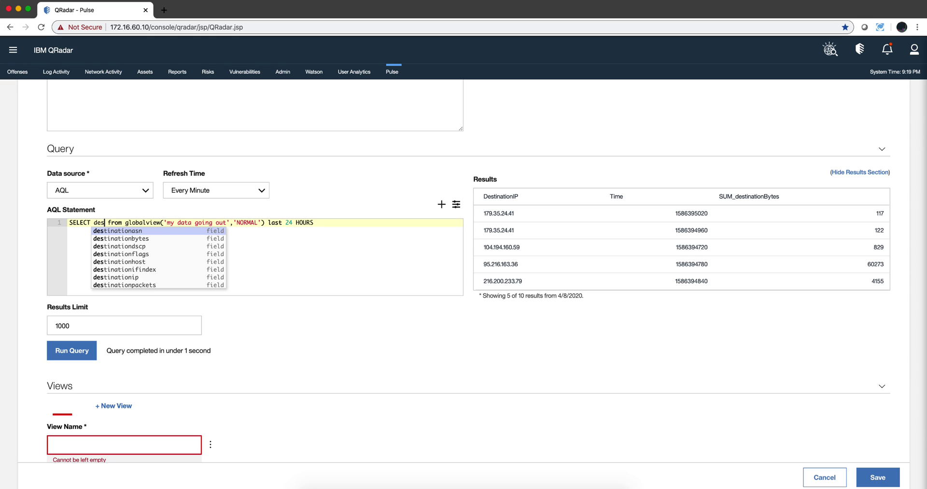
text(t)
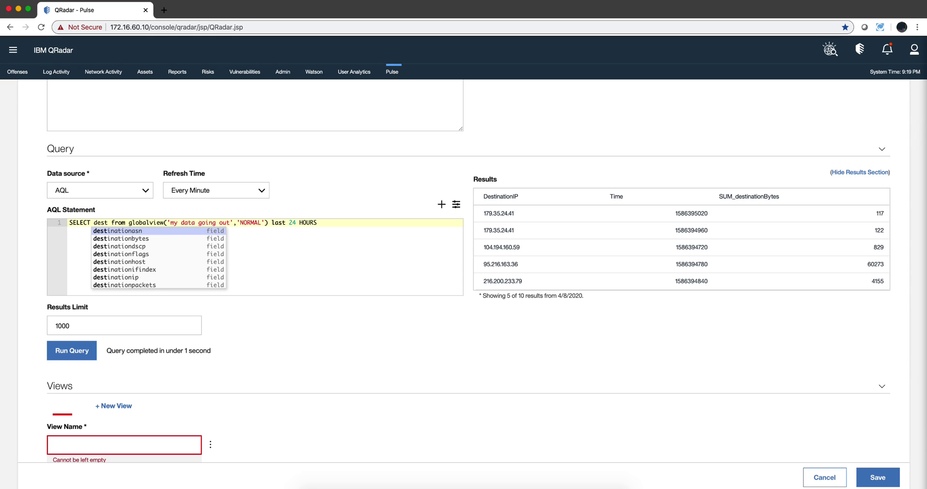
click(124, 277)
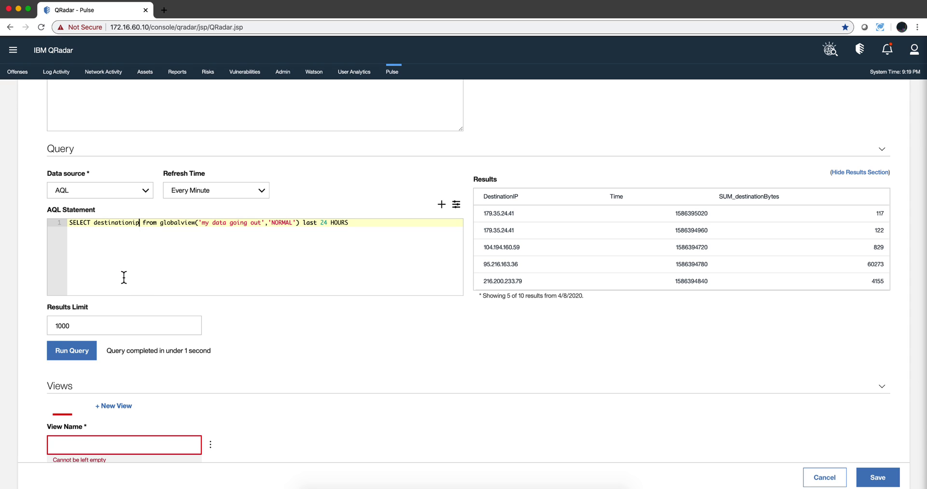
click(70, 352)
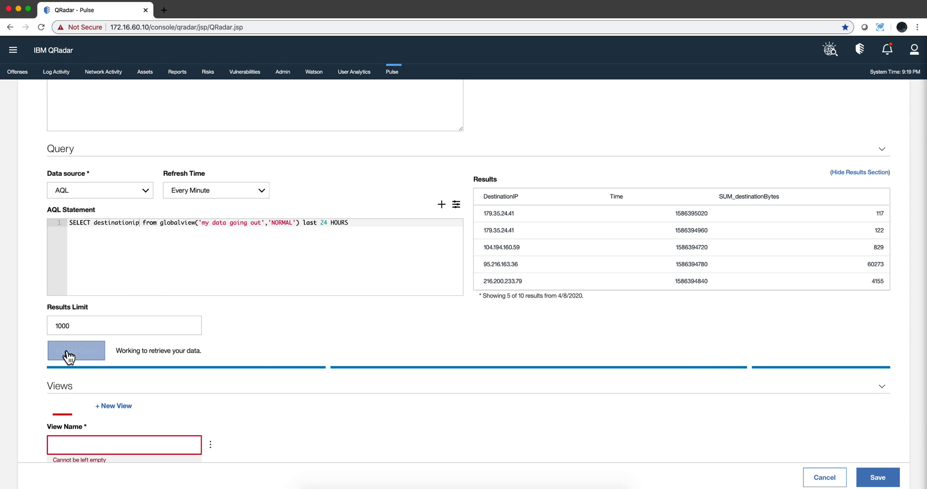
Step: Add ', sum_destinationbytes' after destinationip in the SELECT list
click(142, 225)
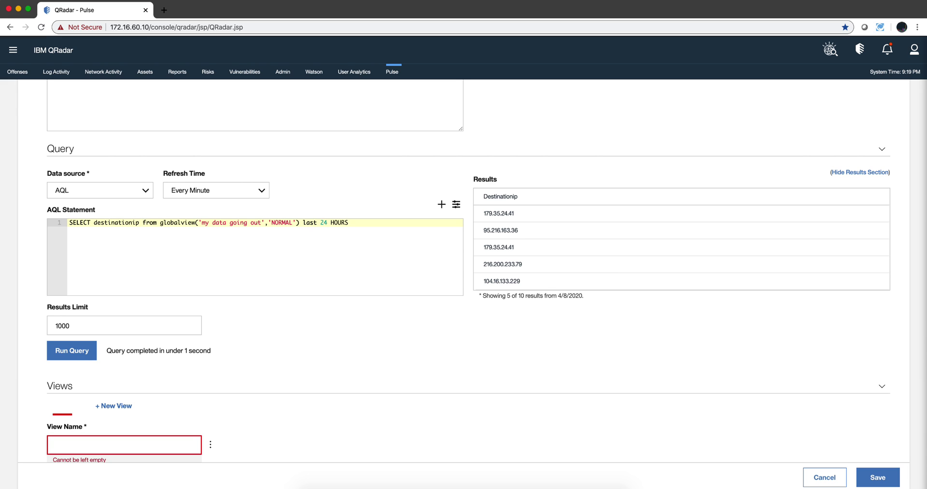
text(,sum_destinationbytes)
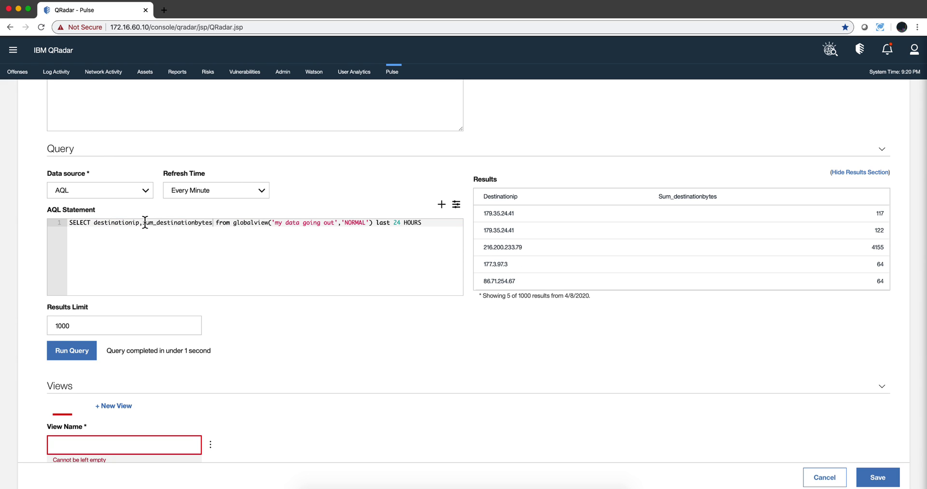
click(145, 222)
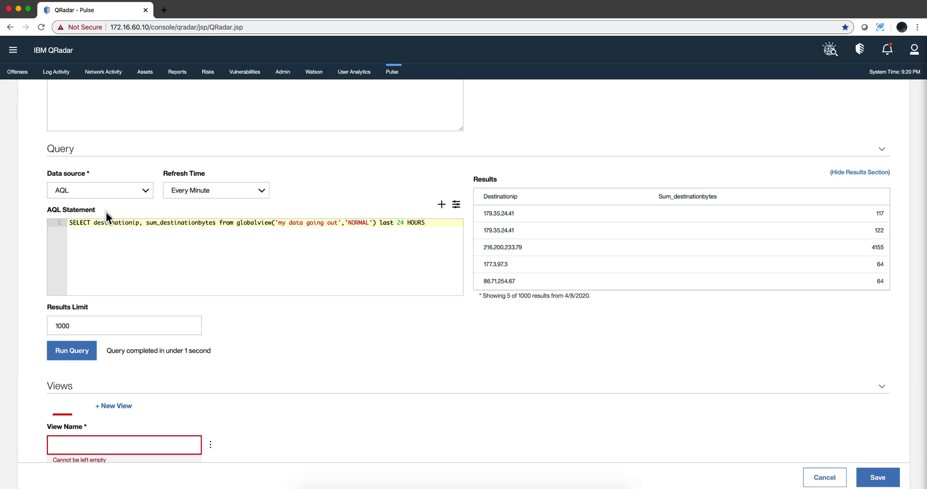
Step: Insert dateformat(time*1000,'yyyy-mm-dd') as TimeStamp at the start of the SELECT list
click(93, 223)
text(d)
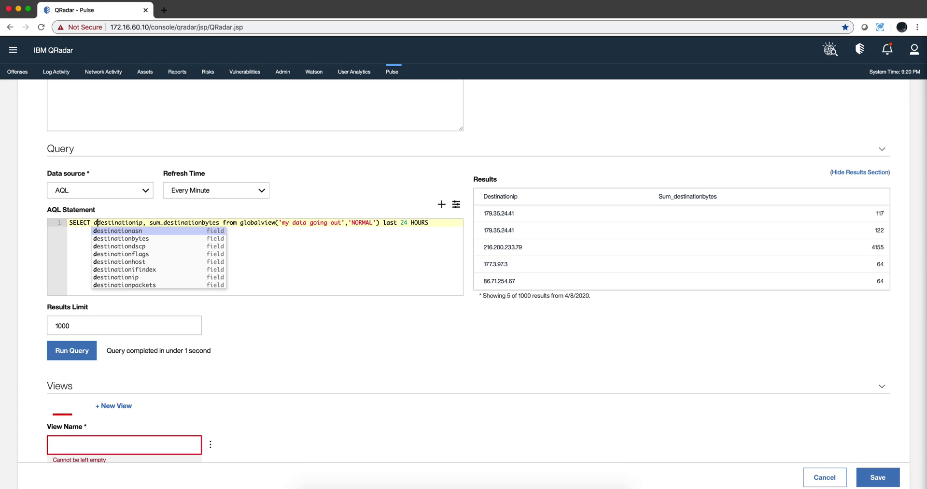
text(ate)
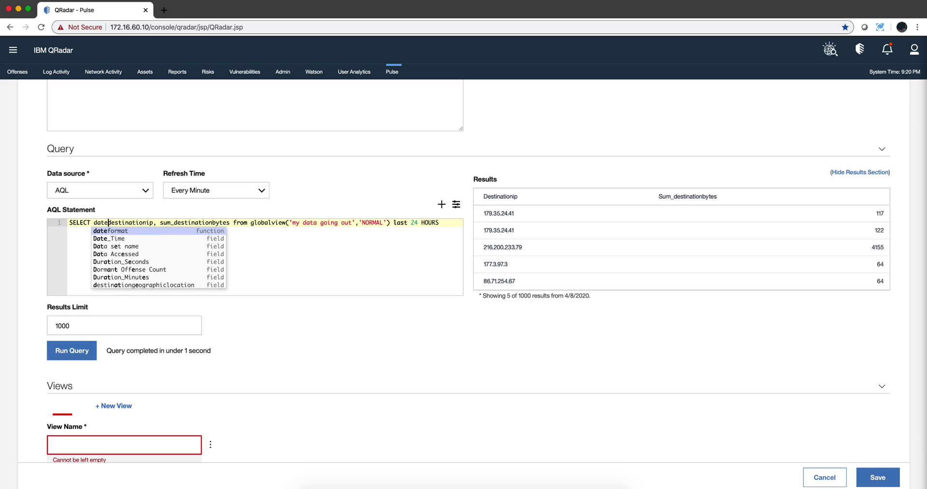
text(f)
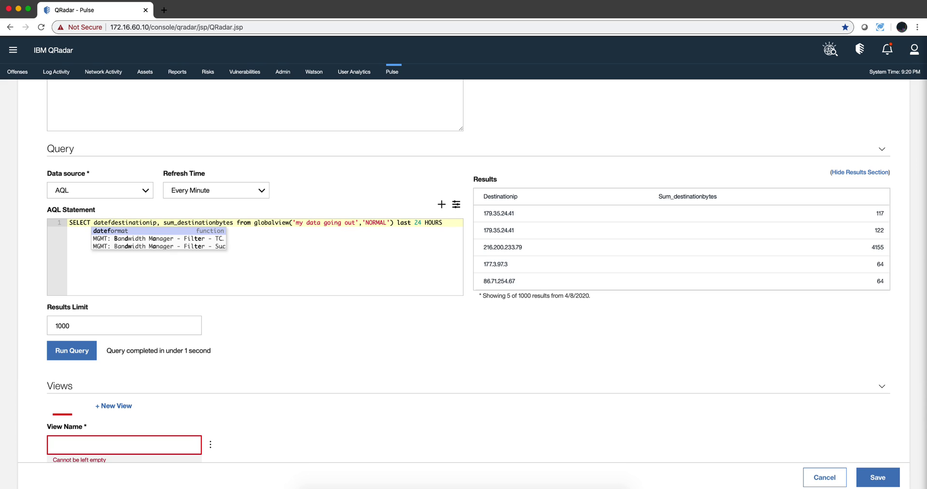
click(114, 230)
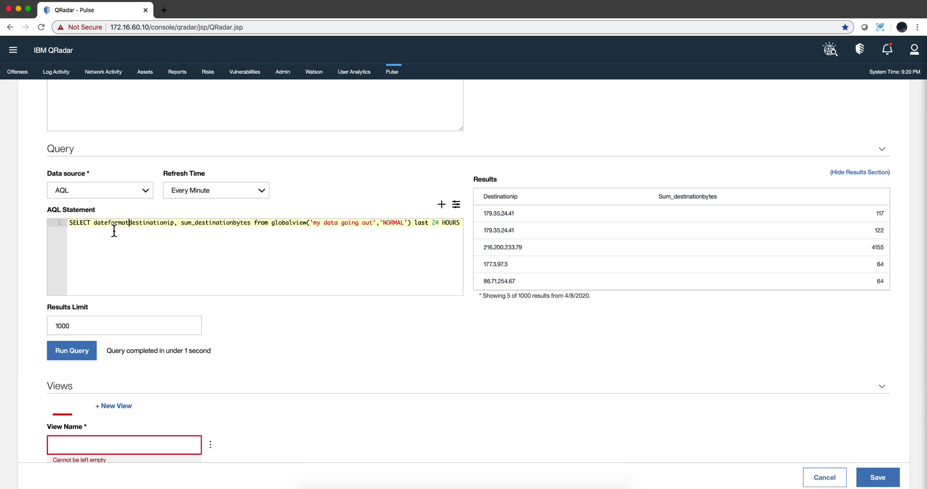
text((time)
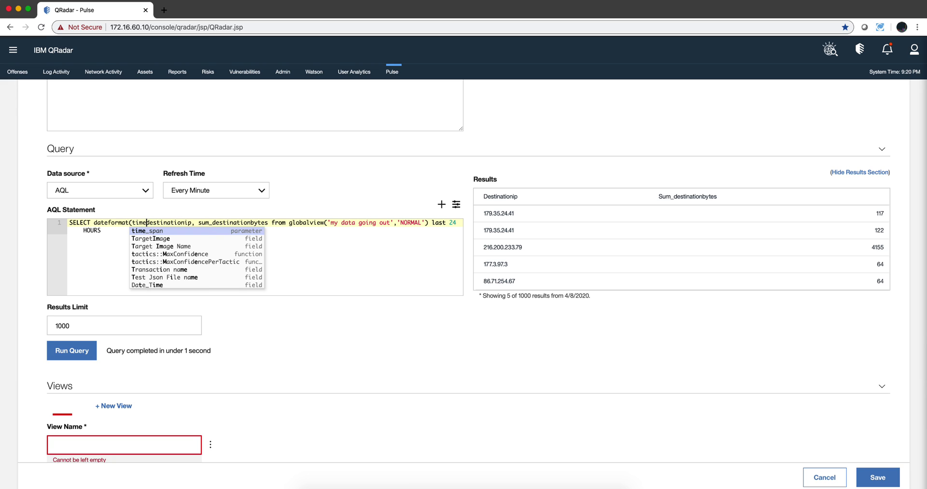
text(*100)
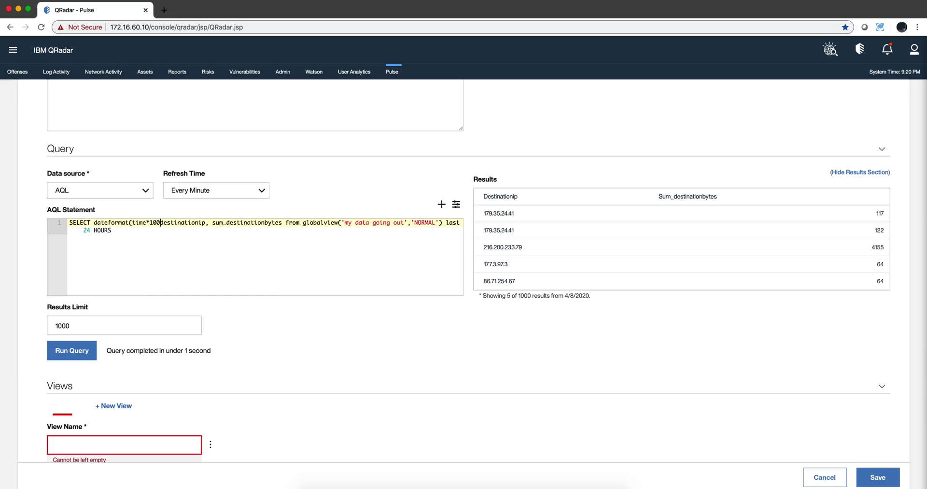
text(0)
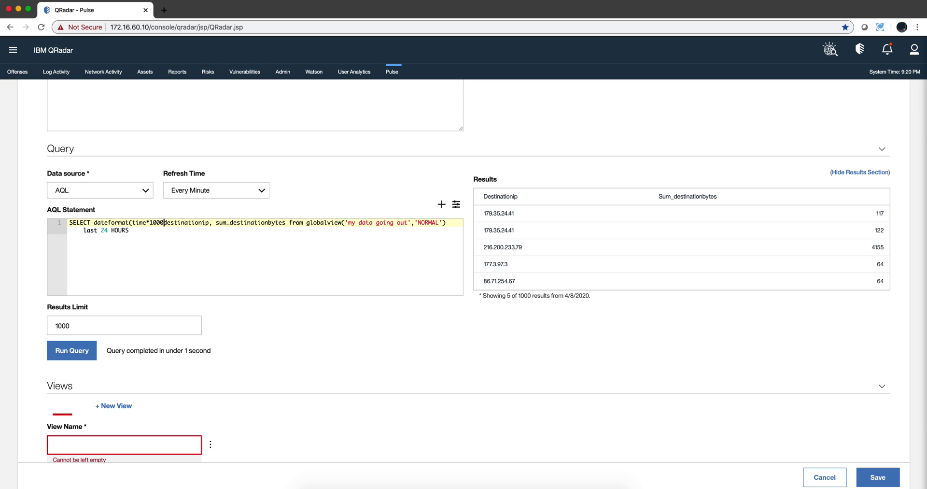
text(,)
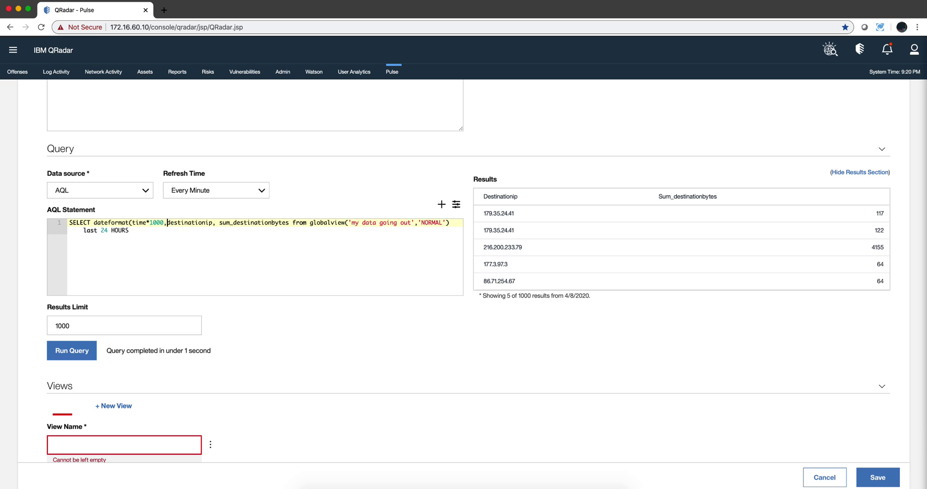
text(')
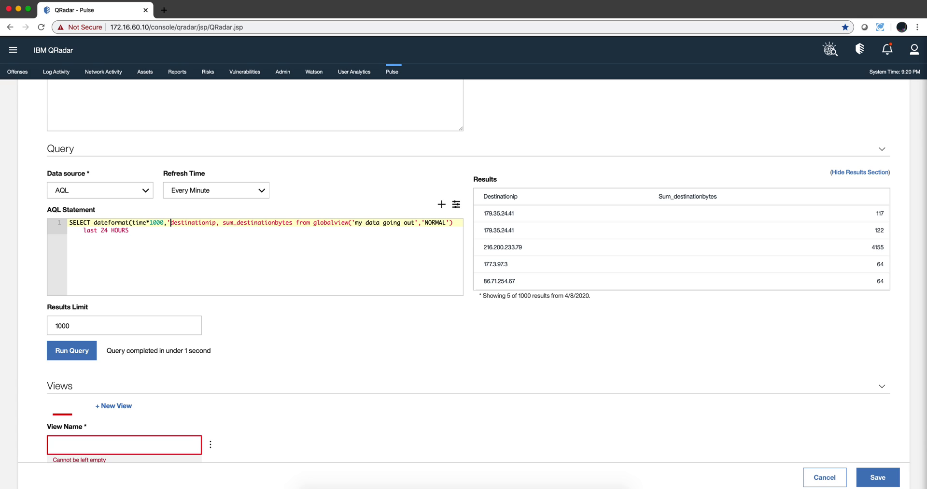
text(yyy)
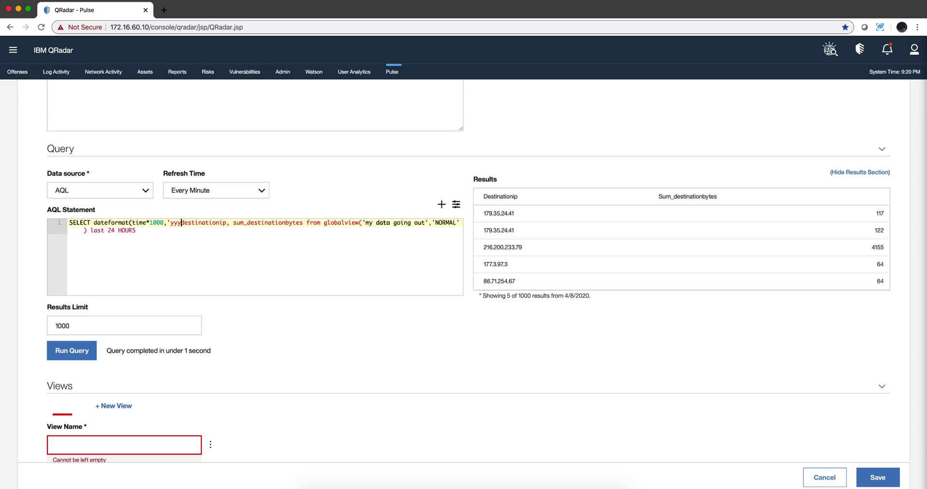
text(y)
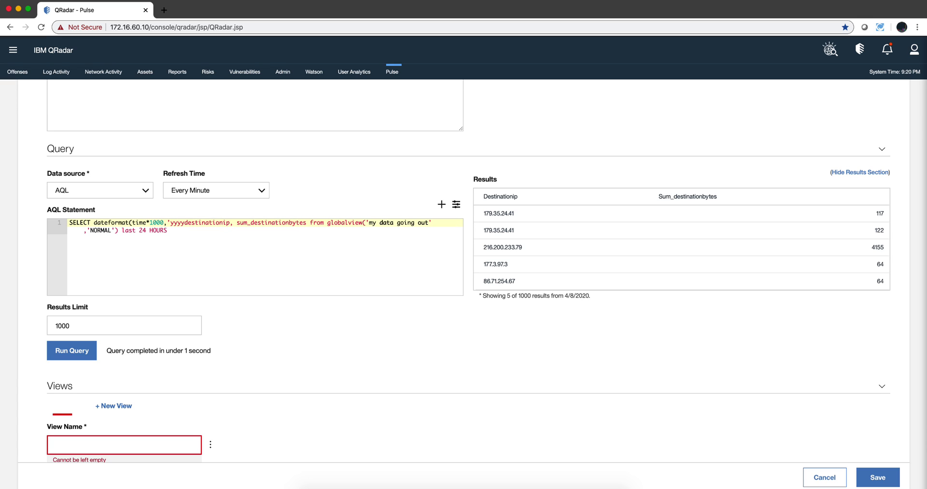
text(')
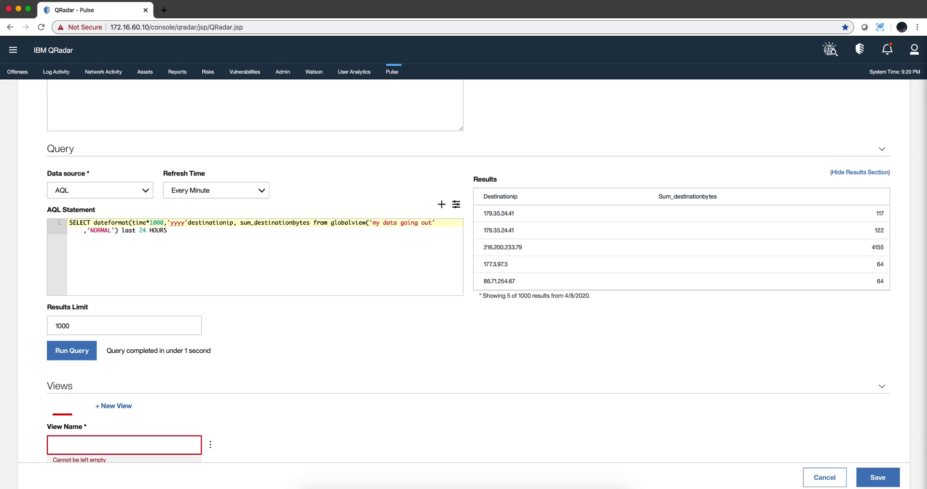
text(mm-)
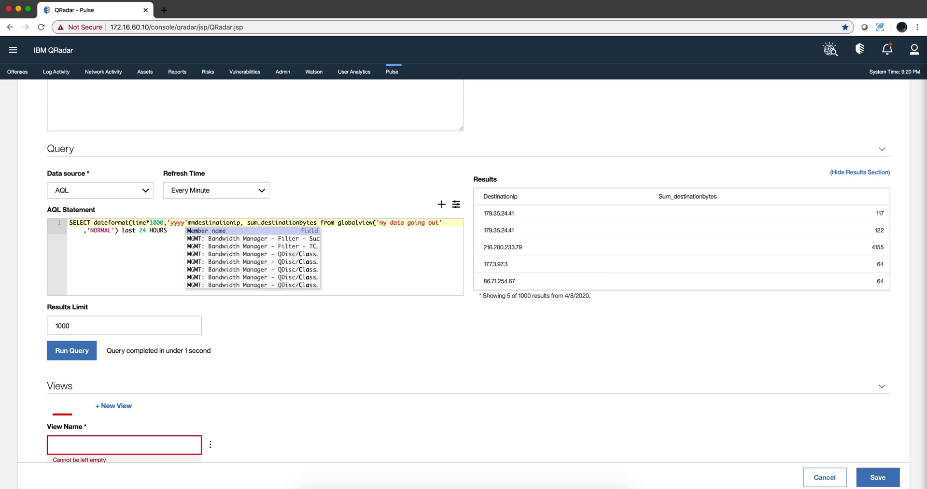
text(dd)
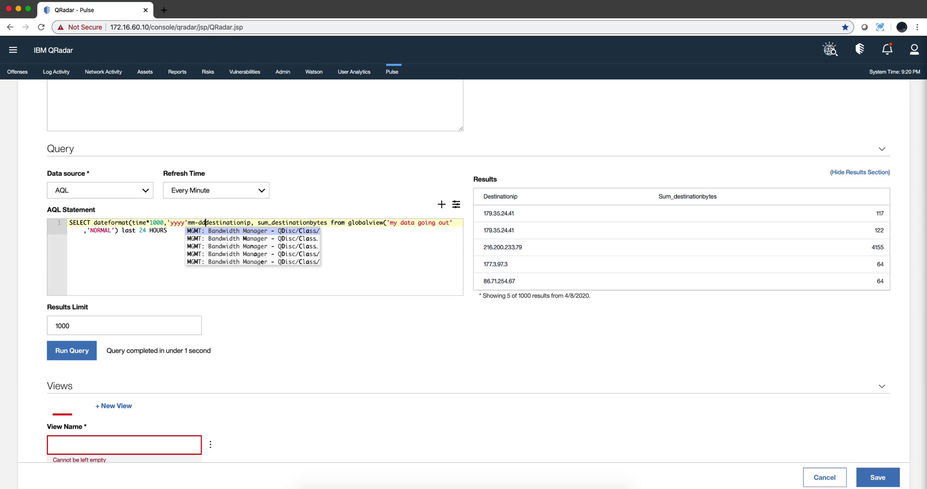
key(Left)
key(Left)
key(Left)
key(Left)
key(Left)
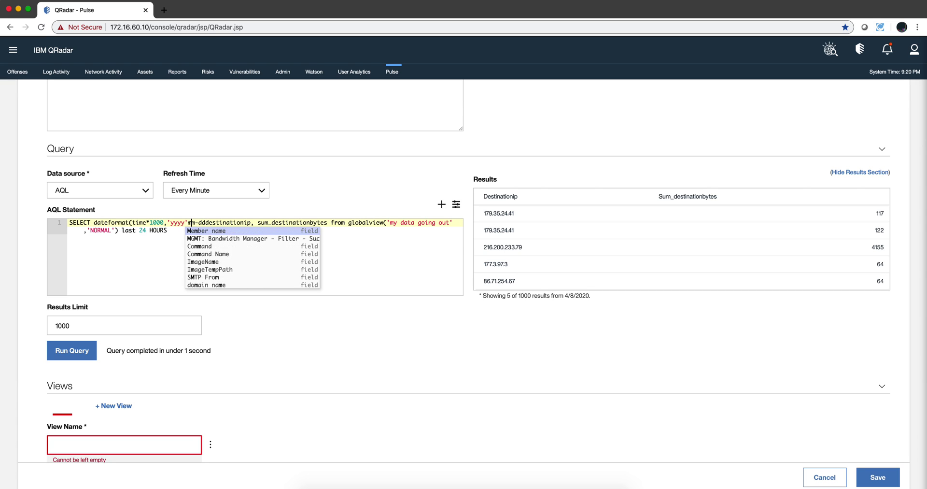
key(BackSpace)
text(-)
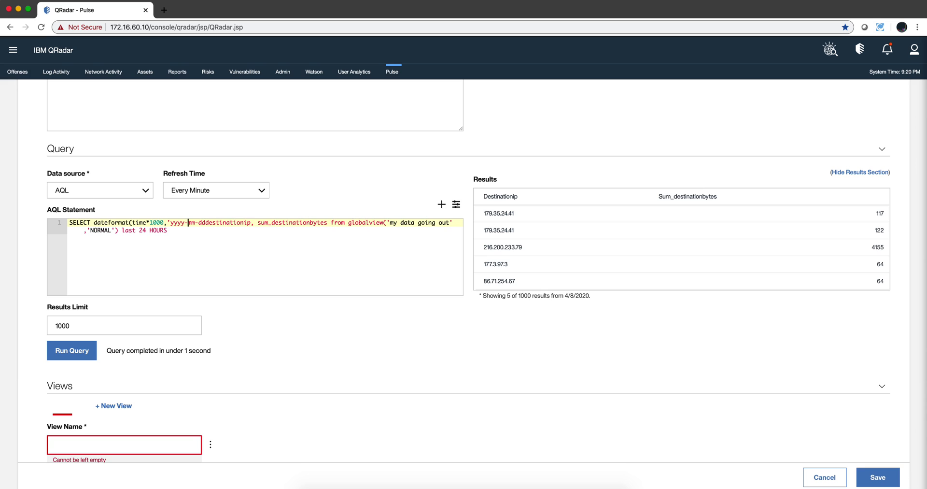
key(Right)
key(Right)
key(Right)
key(Right)
key(Right)
key(Right)
text(')
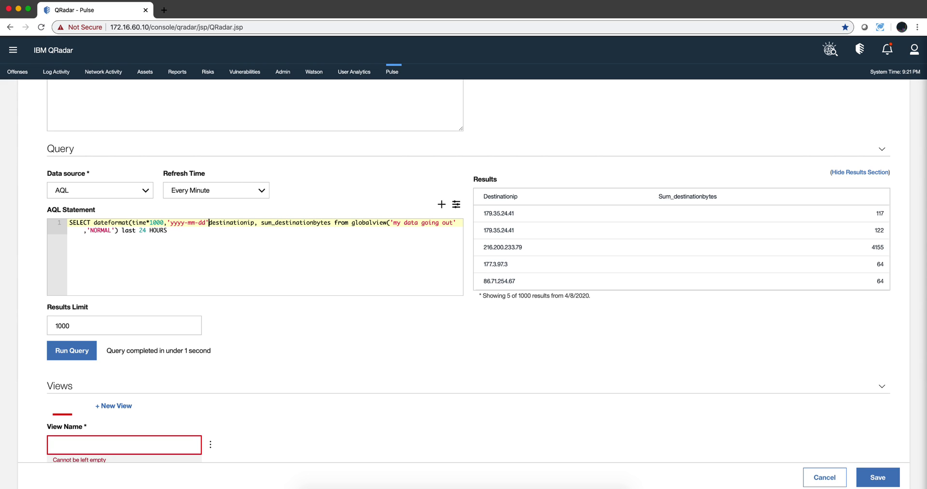
text() )
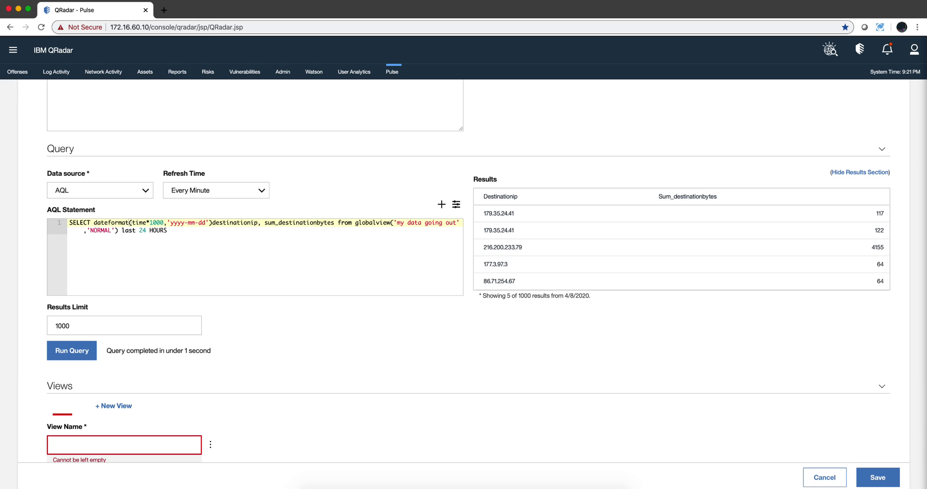
text(as Ti)
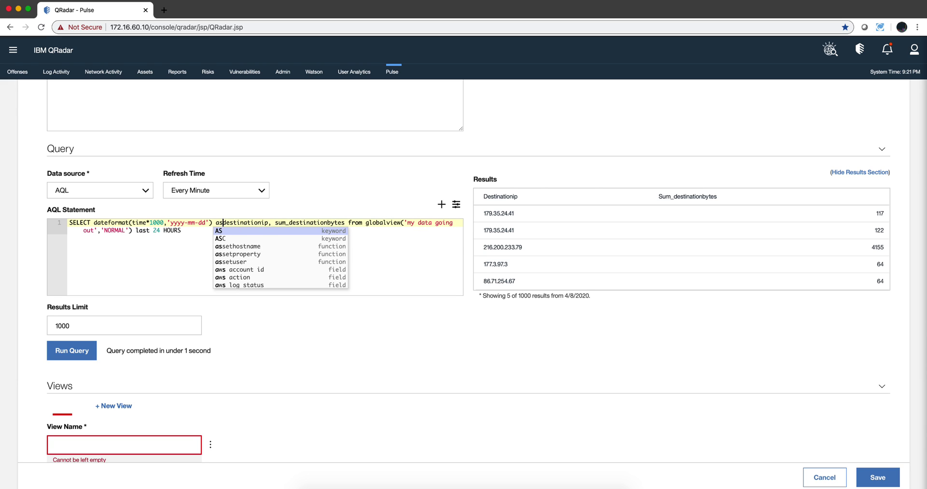
text(meStamp)
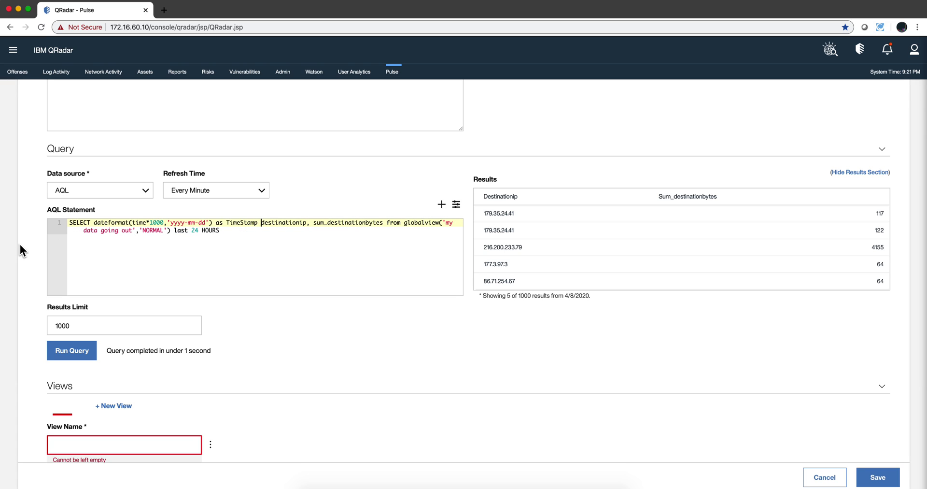
Step: Add the missing comma after TimeStamp and rerun the query successfully
click(84, 352)
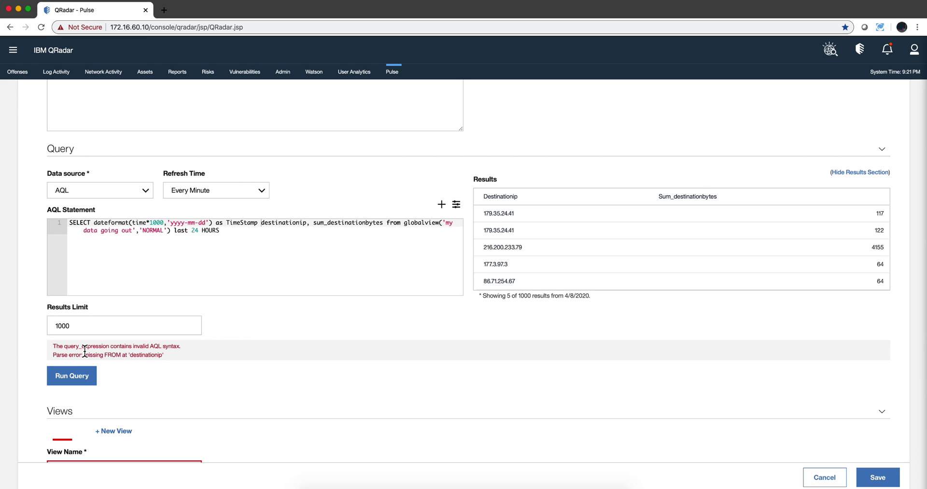
click(80, 373)
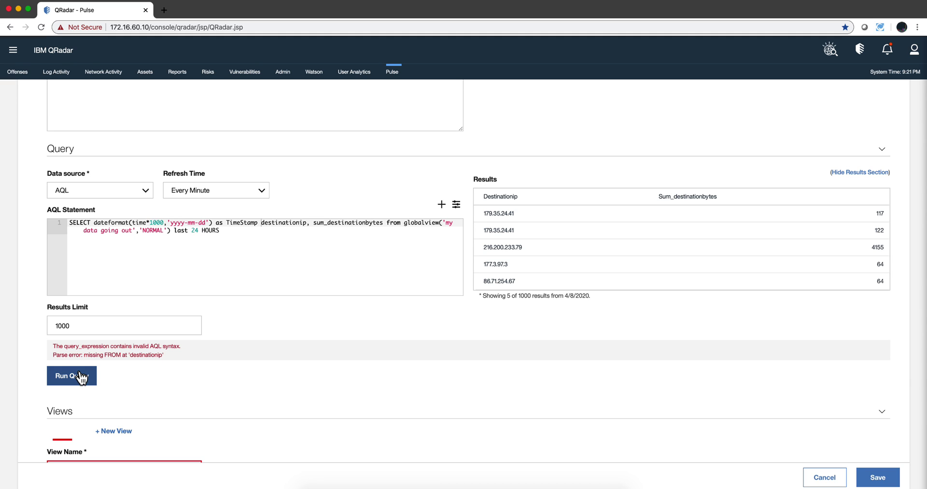
click(259, 222)
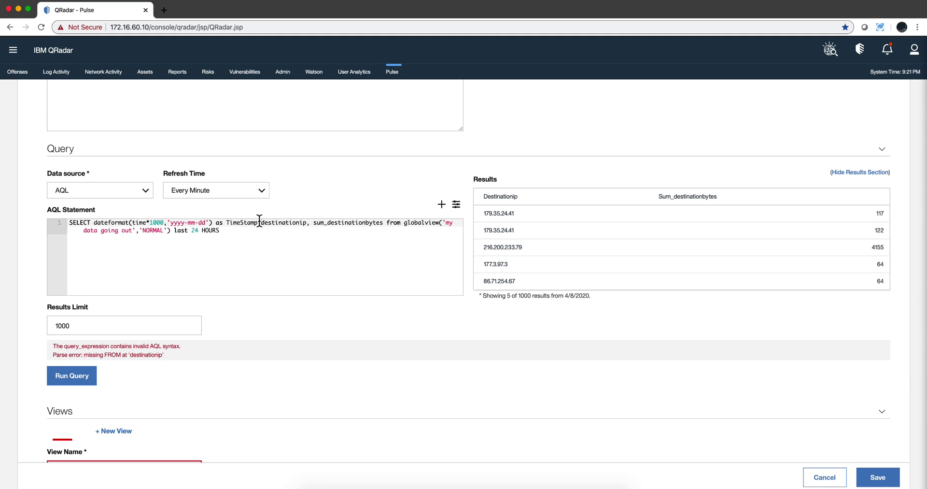
text(,)
click(289, 222)
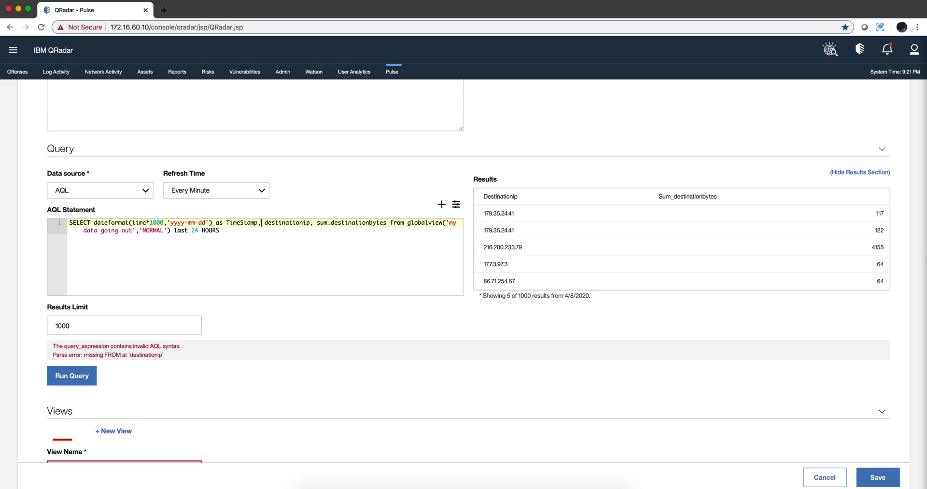
click(67, 376)
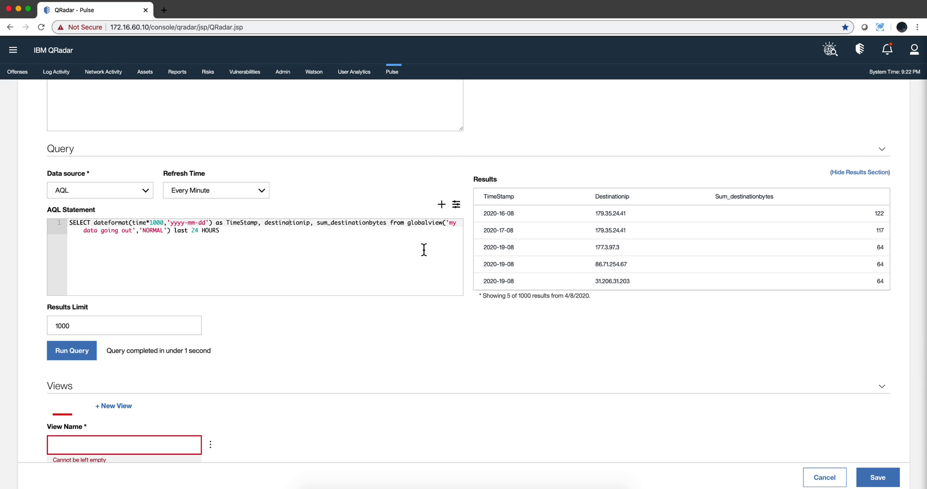
Step: Name the new view 'Data going out' and make it a Pie Chart
scroll(295, 323, down, 1)
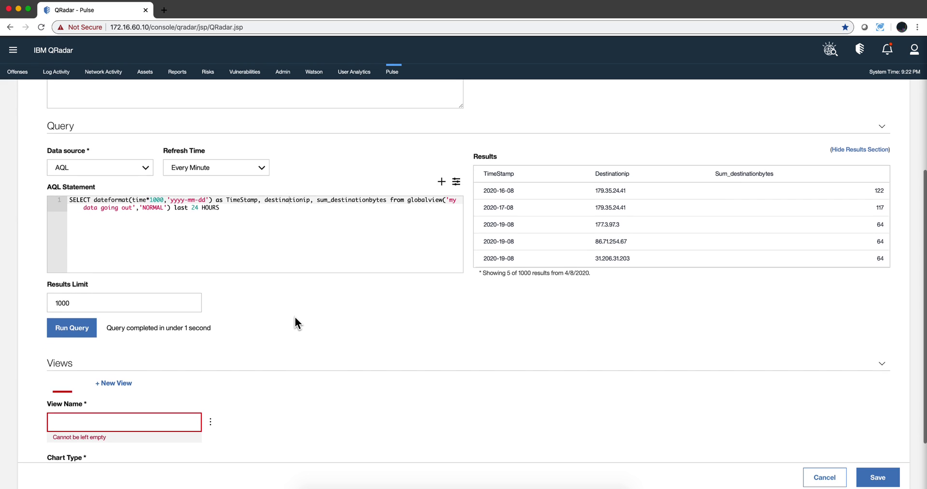
scroll(295, 318, down, 2)
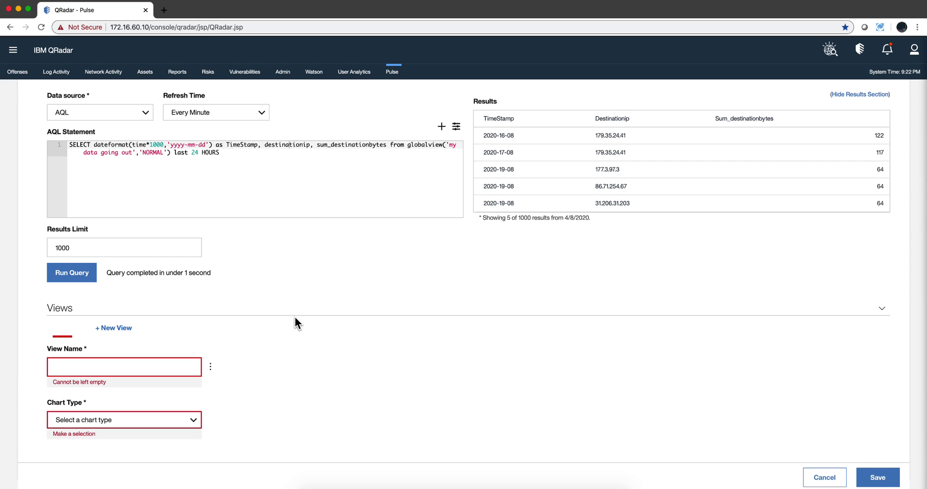
click(105, 365)
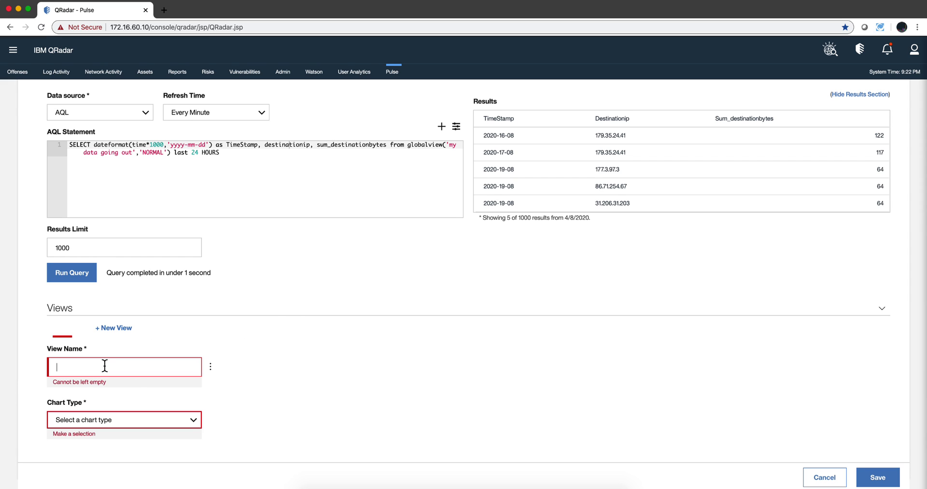
text(Data)
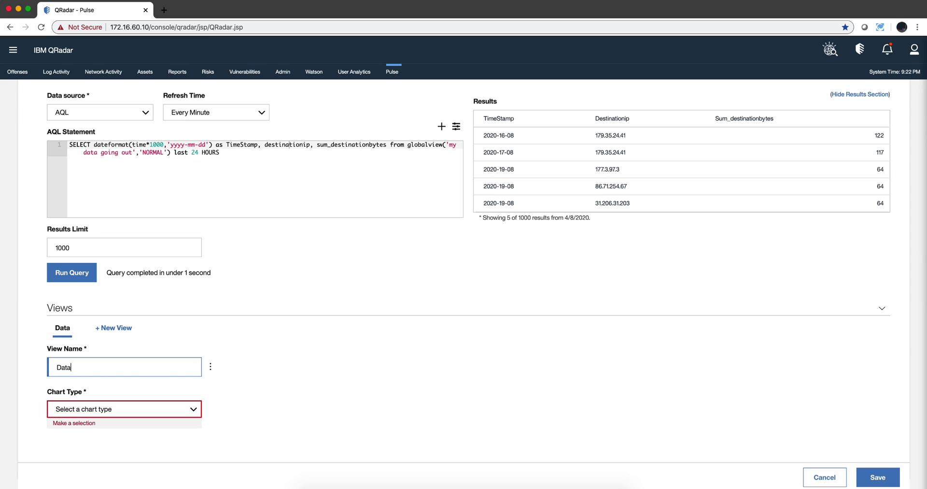
text( going)
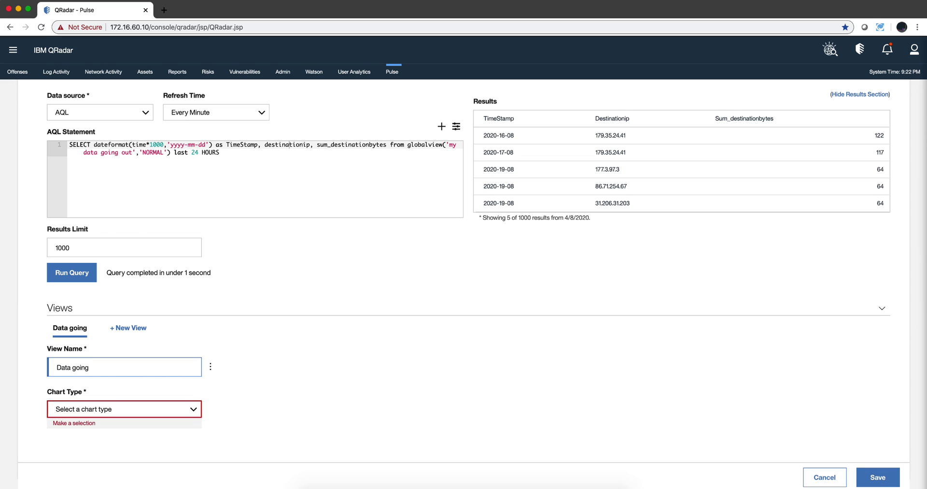
text( out)
click(99, 411)
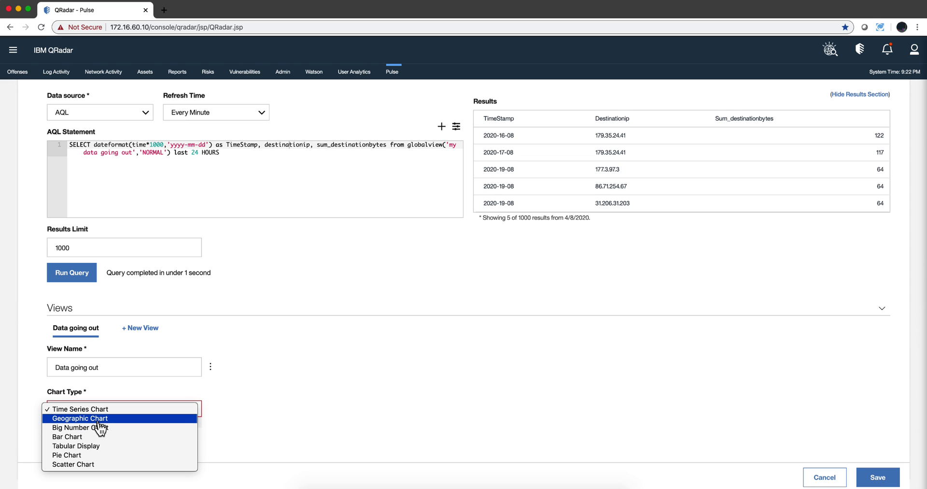
click(88, 455)
Step: Set the pie slices' Label to destinationip and Value to sum_destinationbytes
scroll(135, 404, down, 2)
scroll(135, 399, down, 1)
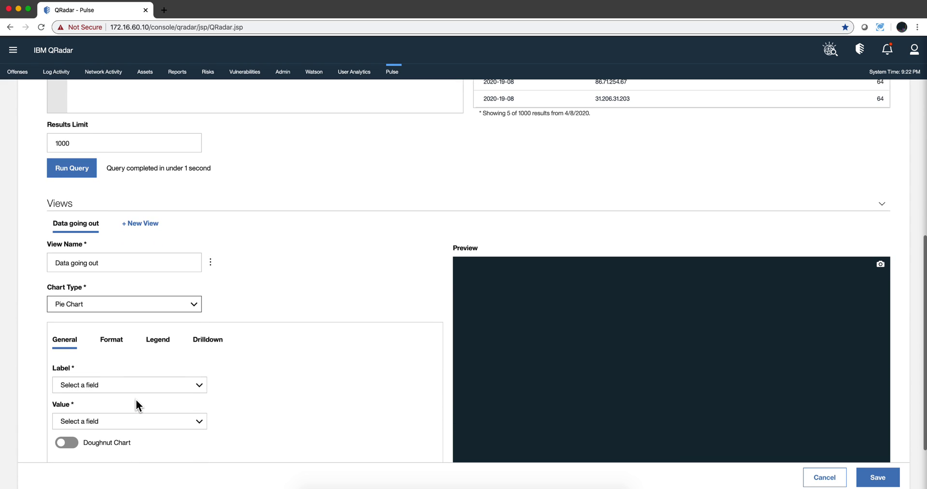
click(115, 392)
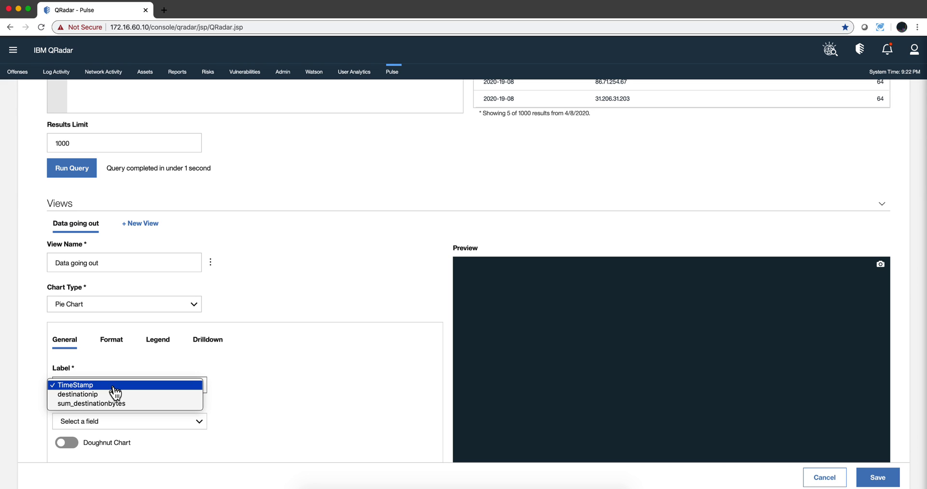
click(115, 394)
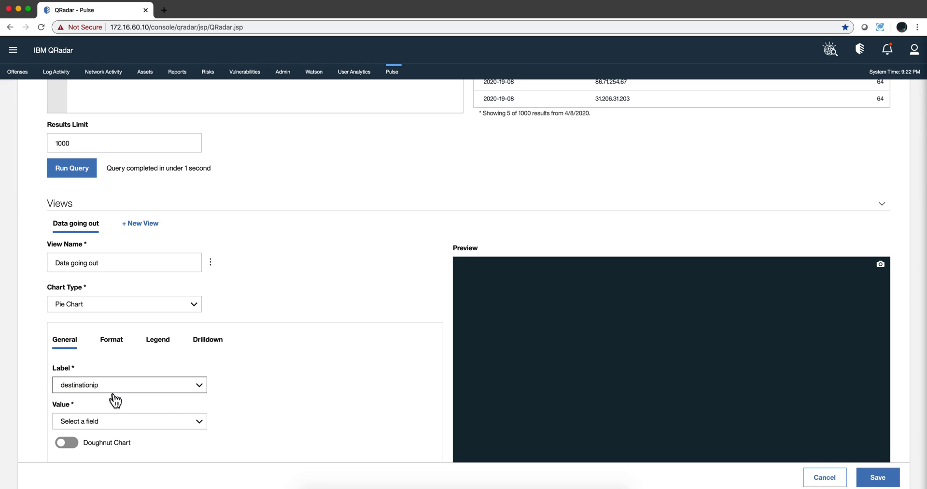
click(143, 429)
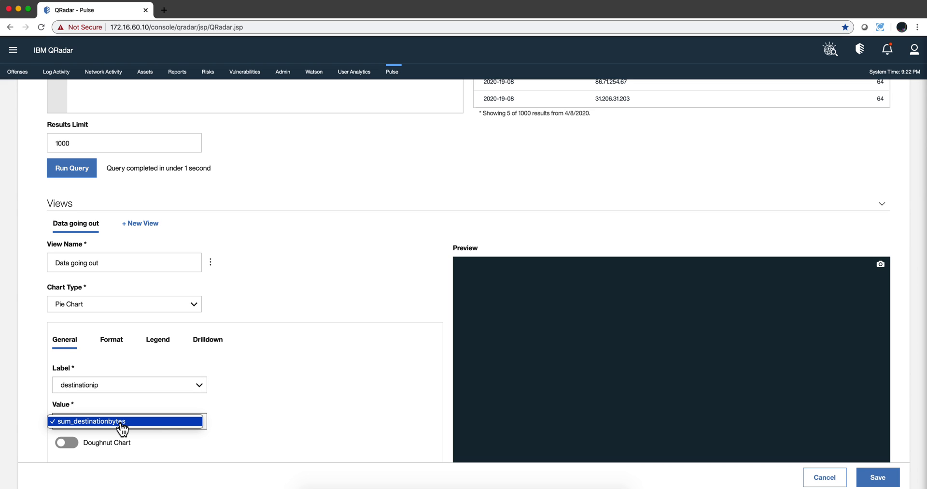
click(122, 428)
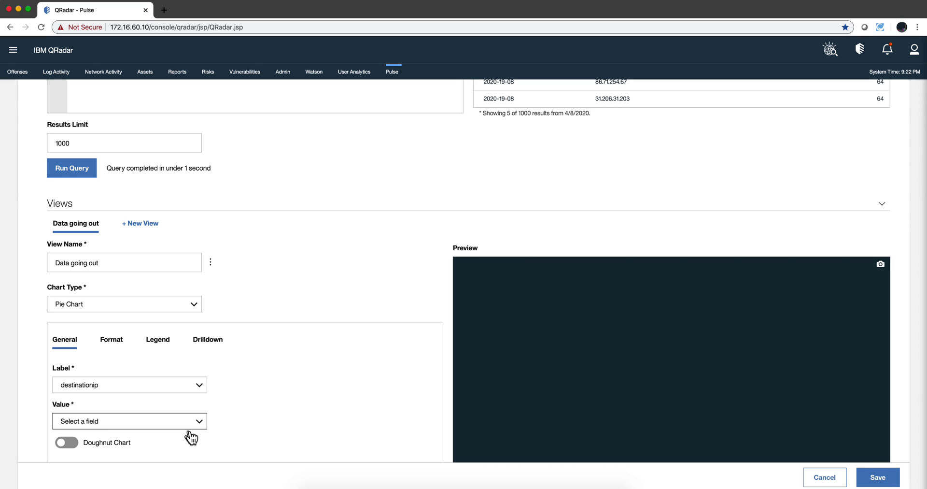
click(212, 425)
click(130, 437)
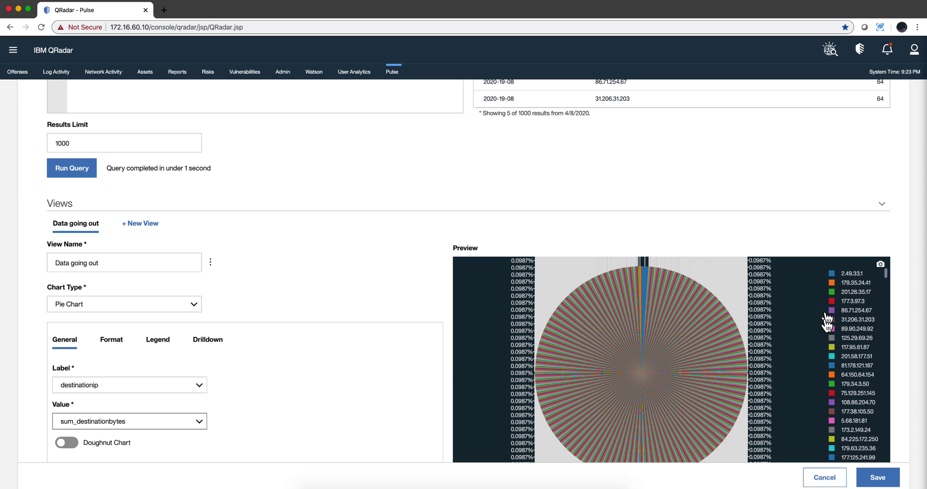
Step: Change the query's time range from last 24 HOURS to last 10 MINUTES and rerun it
scroll(414, 211, up, 3)
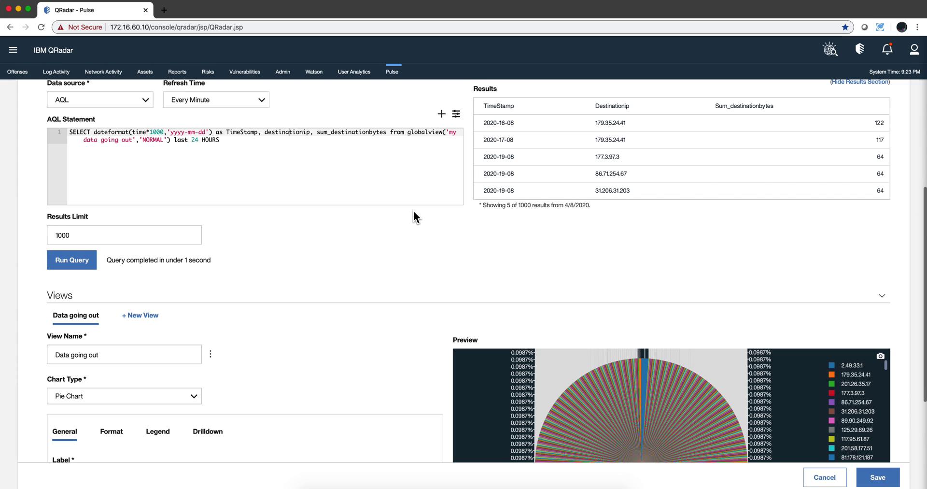
scroll(413, 211, up, 2)
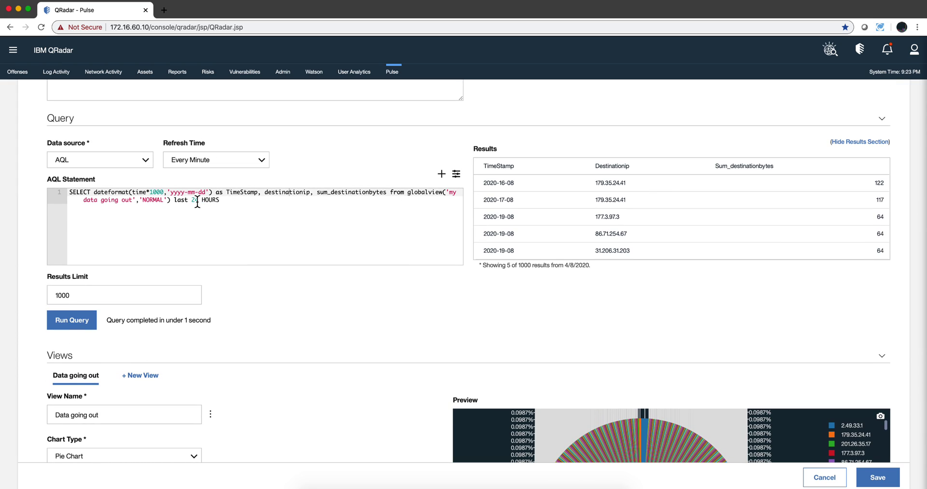
click(219, 202)
key(BackSpace)
key(BackSpace)
key(BackSpace)
key(BackSpace)
key(BackSpace)
key(BackSpace)
key(BackSpace)
key(BackSpace)
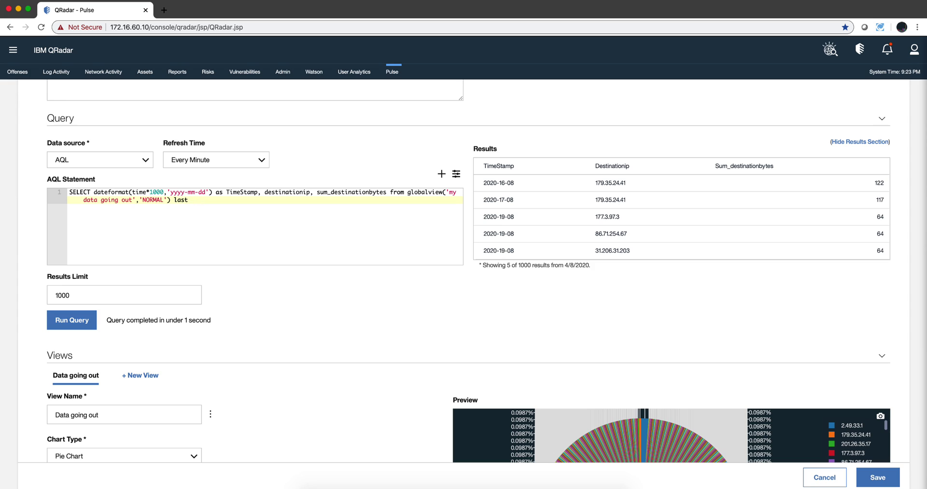
text(10 minute)
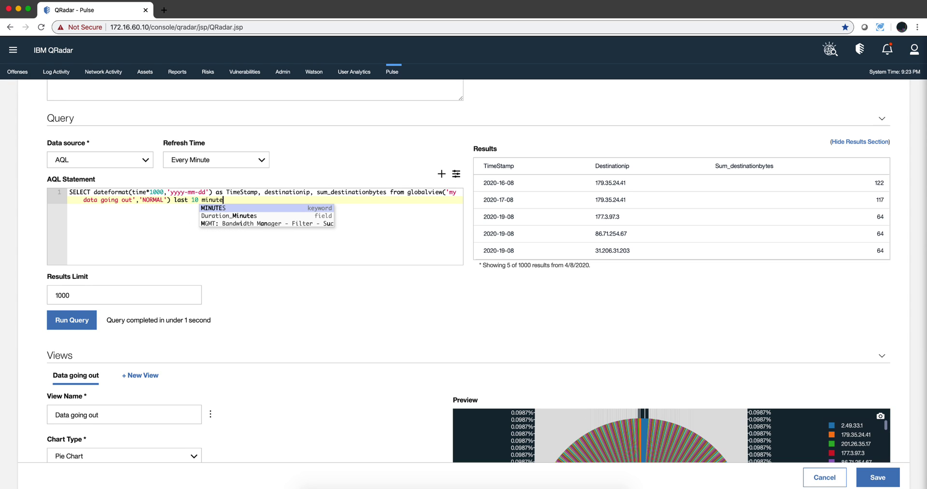
text(s)
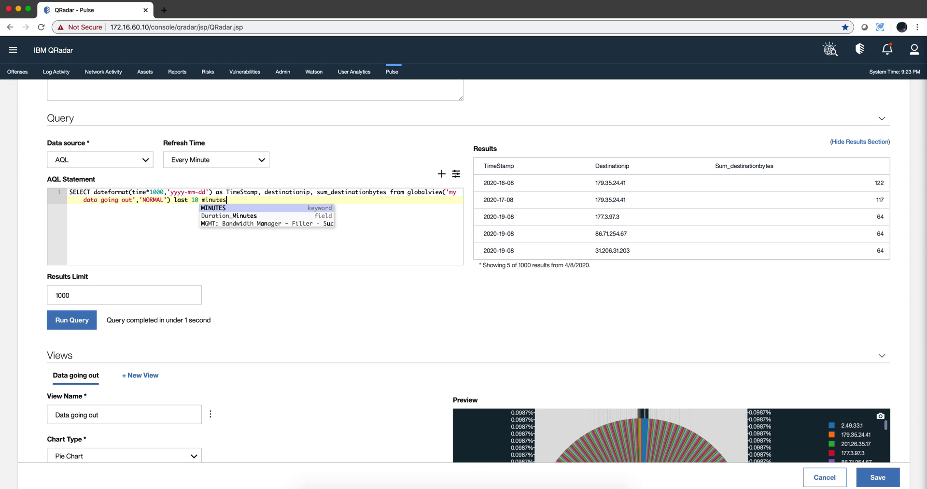
click(205, 208)
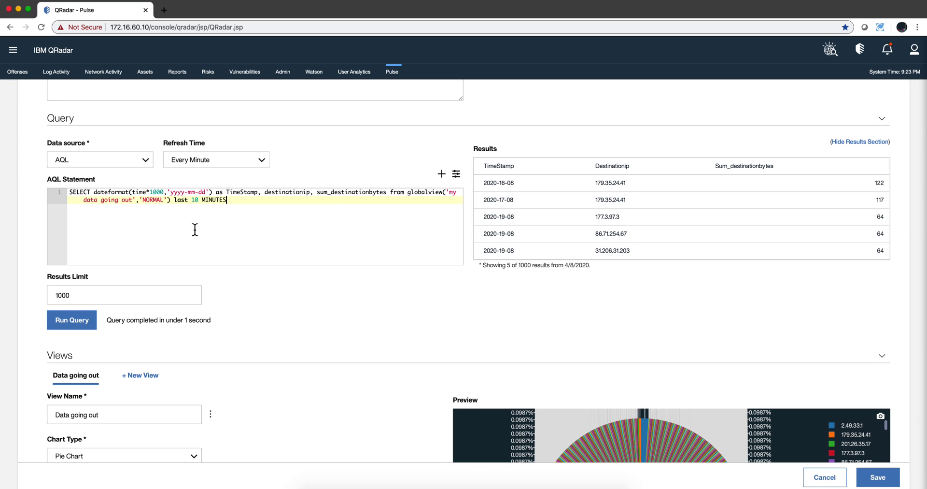
click(76, 325)
scroll(355, 386, down, 5)
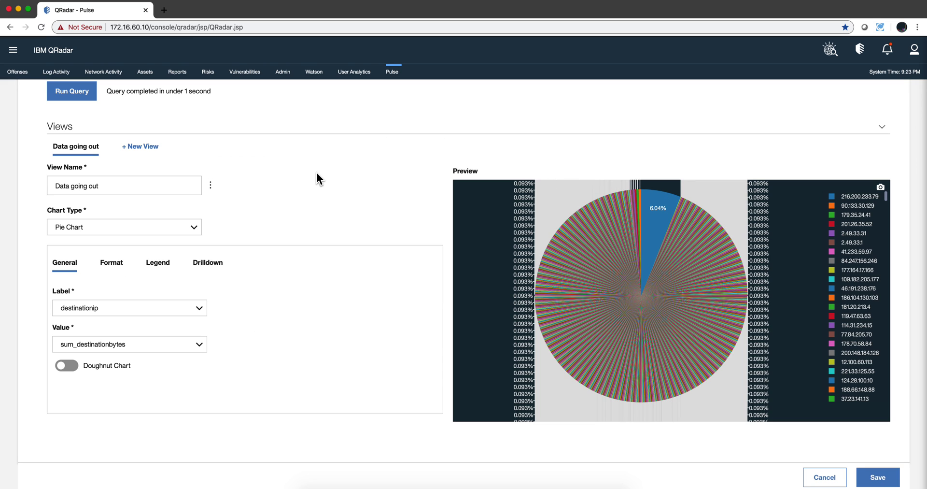
scroll(317, 173, up, 5)
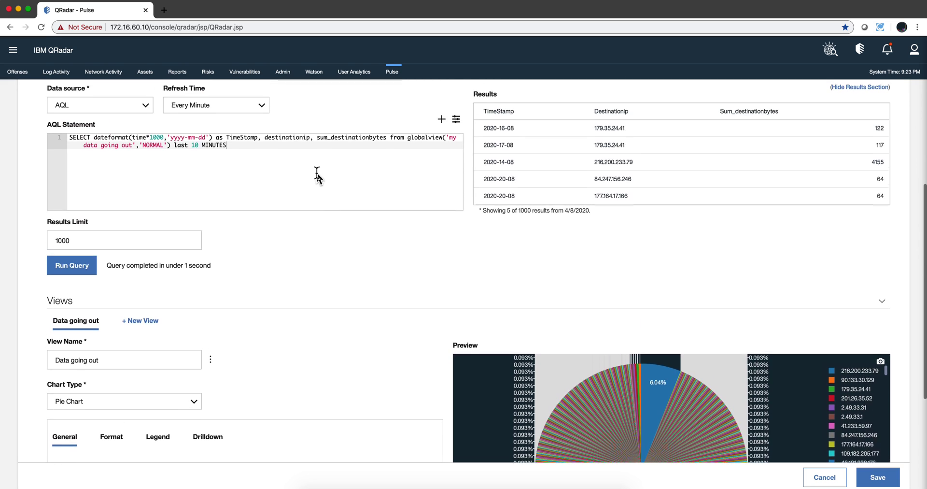
scroll(317, 173, up, 2)
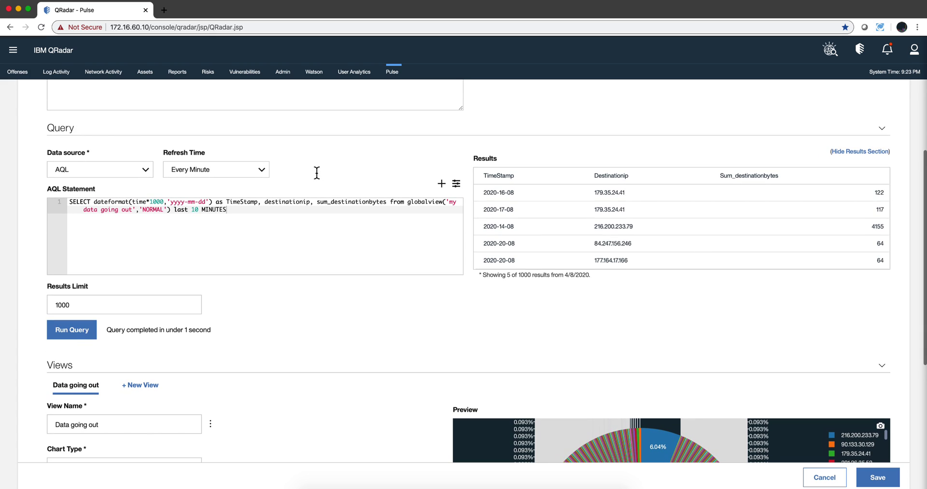
scroll(317, 172, down, 2)
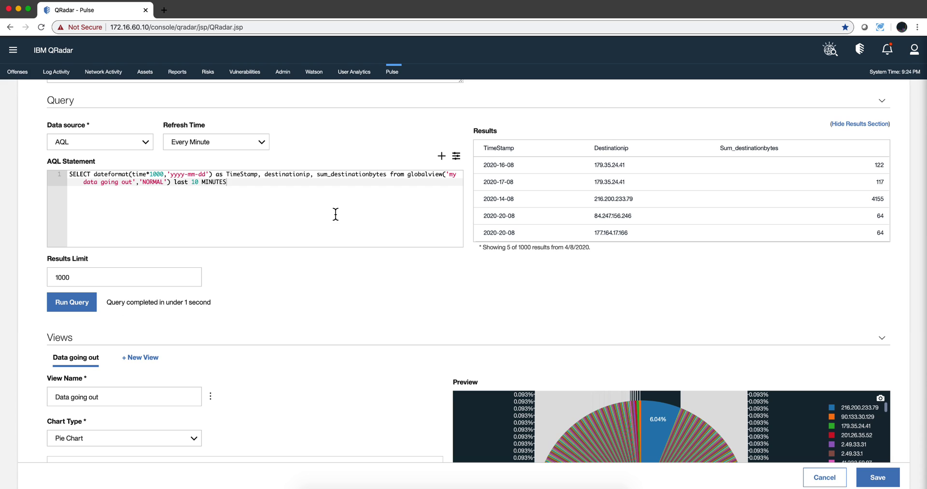
scroll(335, 214, up, 1)
scroll(336, 213, down, 10)
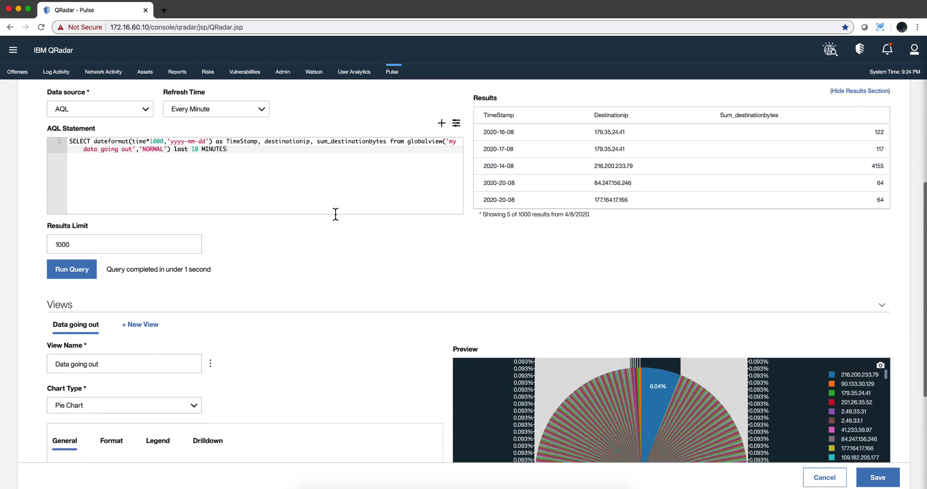
Step: Save the item and add 'My data going out' to the Offense overview dashboard
click(878, 478)
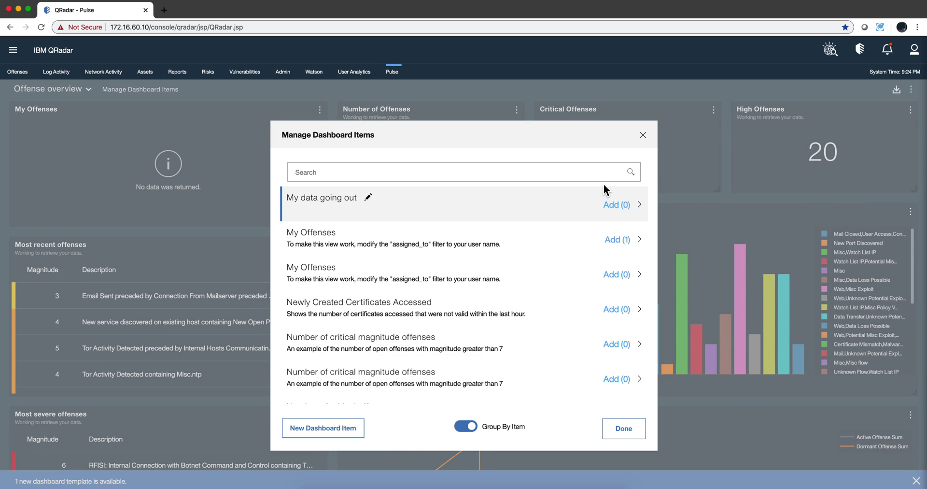
click(626, 206)
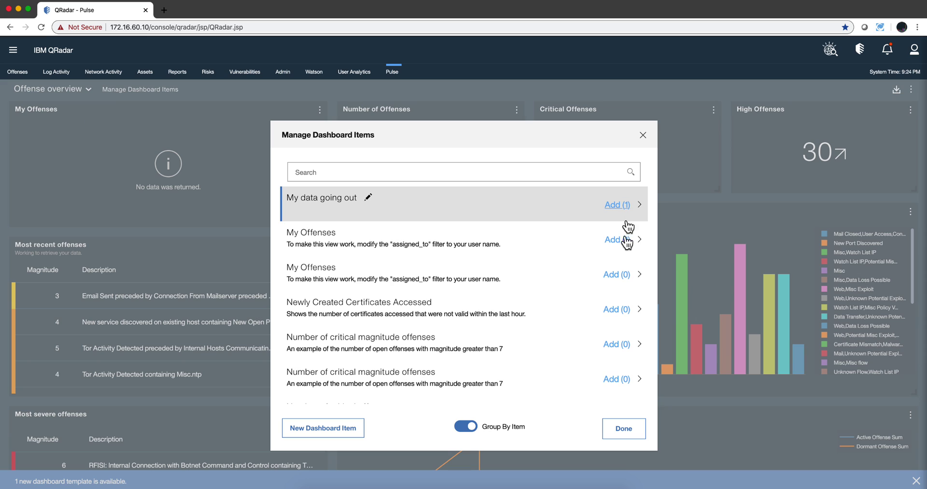
Step: Close Manage Dashboard Items and scroll down to view the 'Data going out' pie chart
click(628, 430)
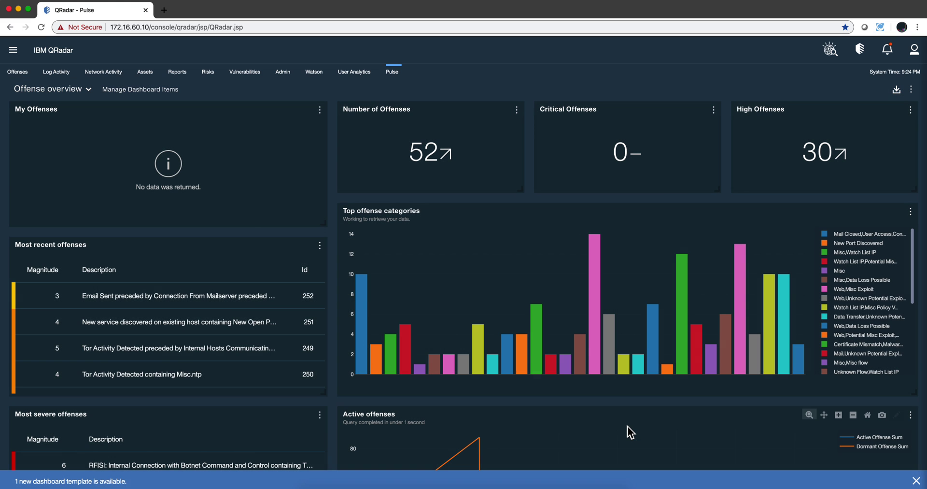
scroll(280, 248, down, 3)
scroll(276, 246, down, 4)
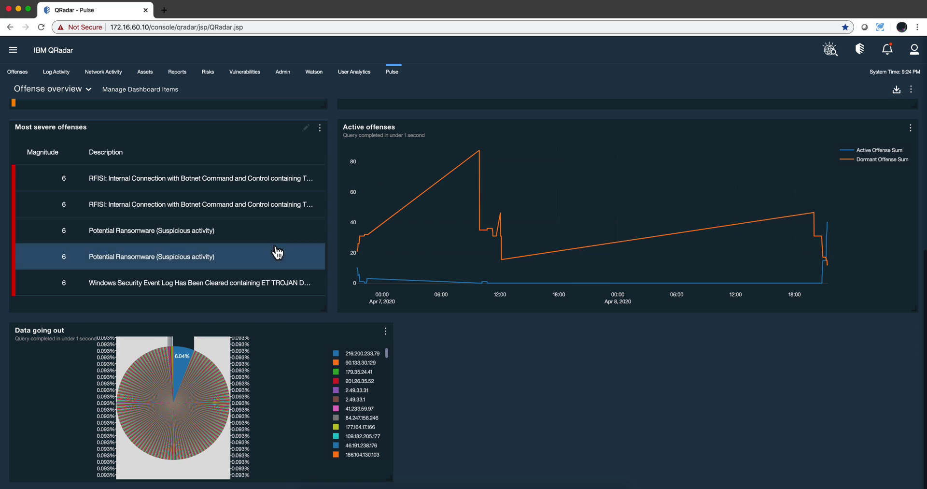
mouse_move(227, 374)
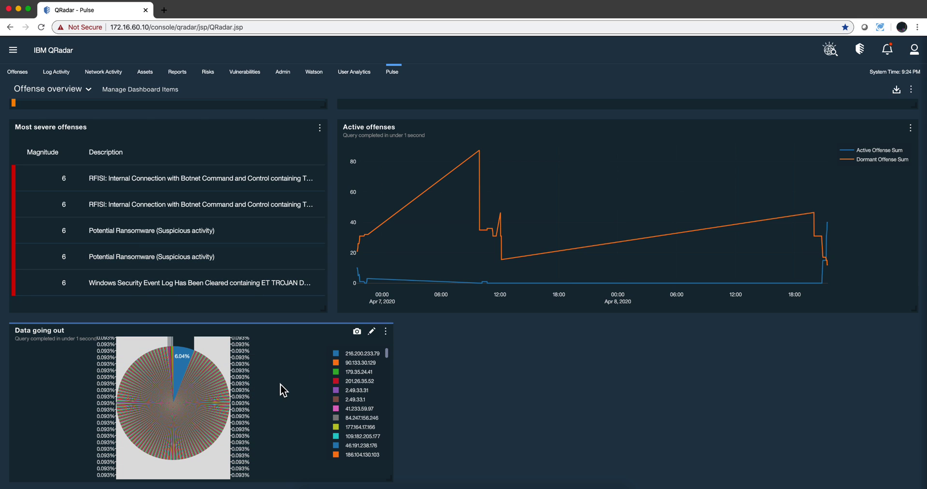